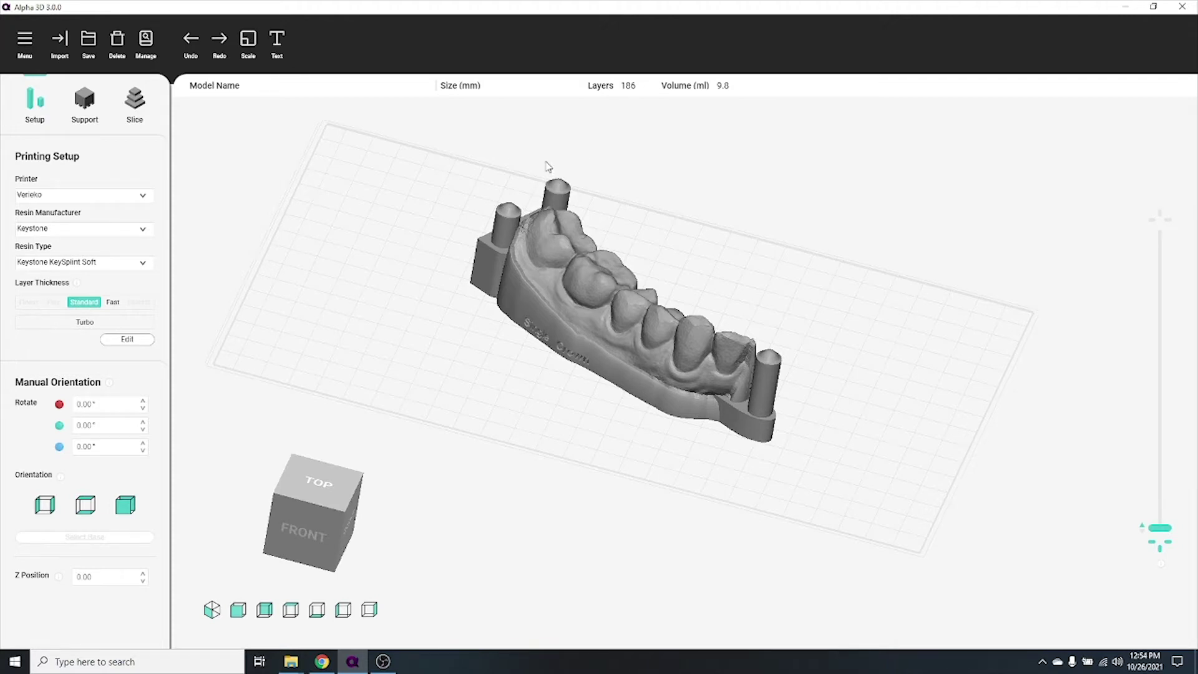
{"action": "left_click", "coordinate": [602, 308]}
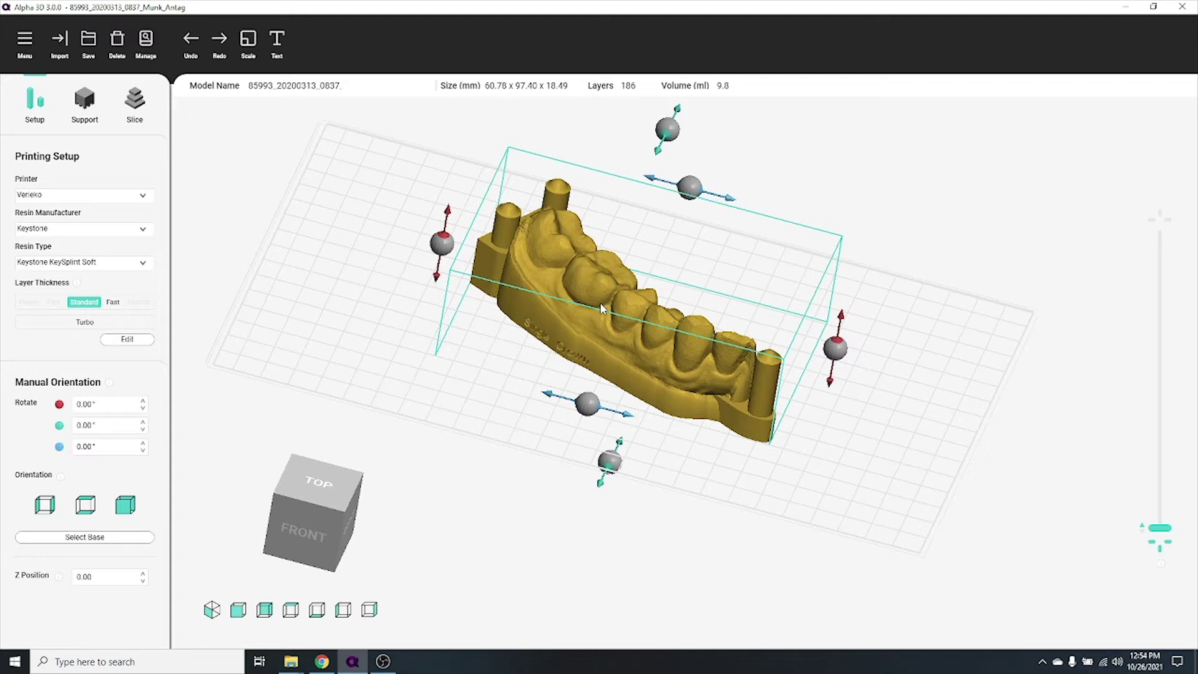
{"action": "scroll", "coordinate": [605, 291], "scroll_direction": "down", "scroll_amount": 3}
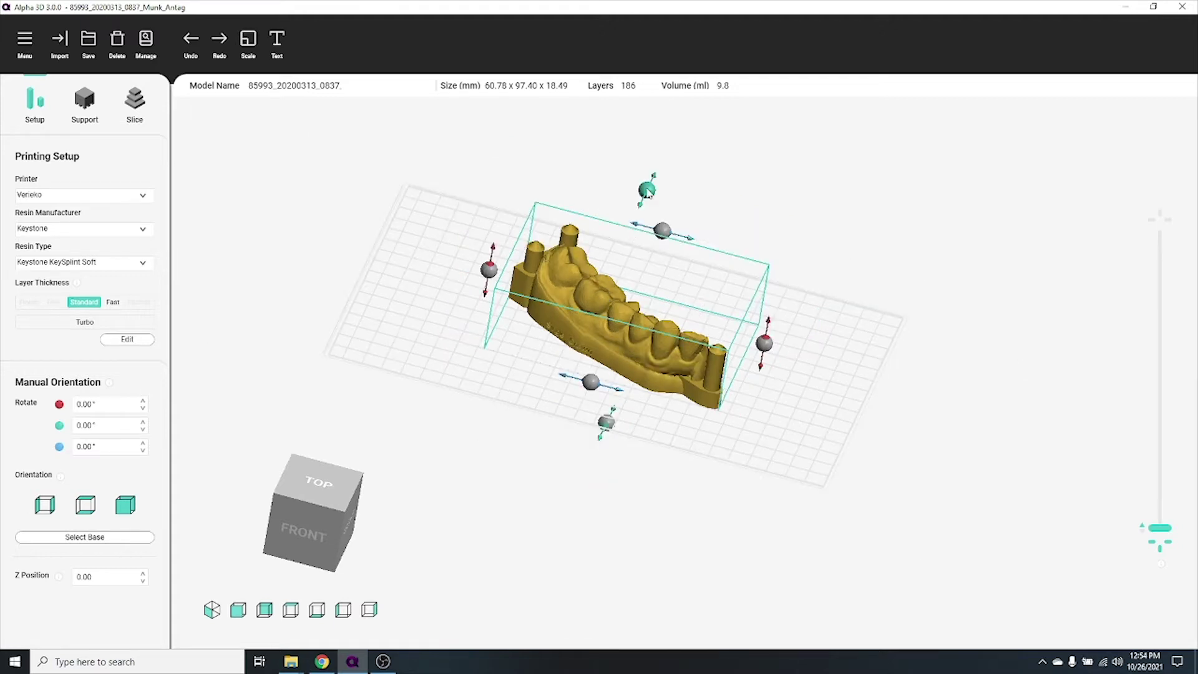
{"action": "left_click_drag", "start_coordinate": [647, 191], "coordinate": [637, 240]}
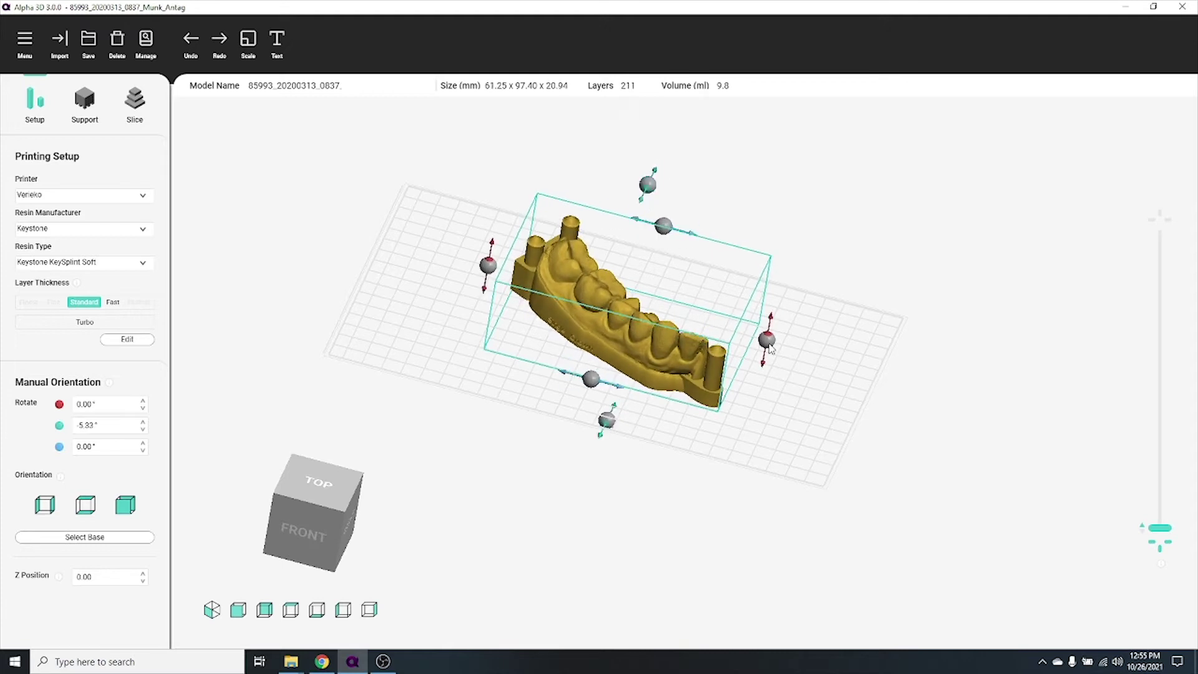
{"action": "left_click", "coordinate": [772, 349]}
{"action": "left_click", "coordinate": [694, 367]}
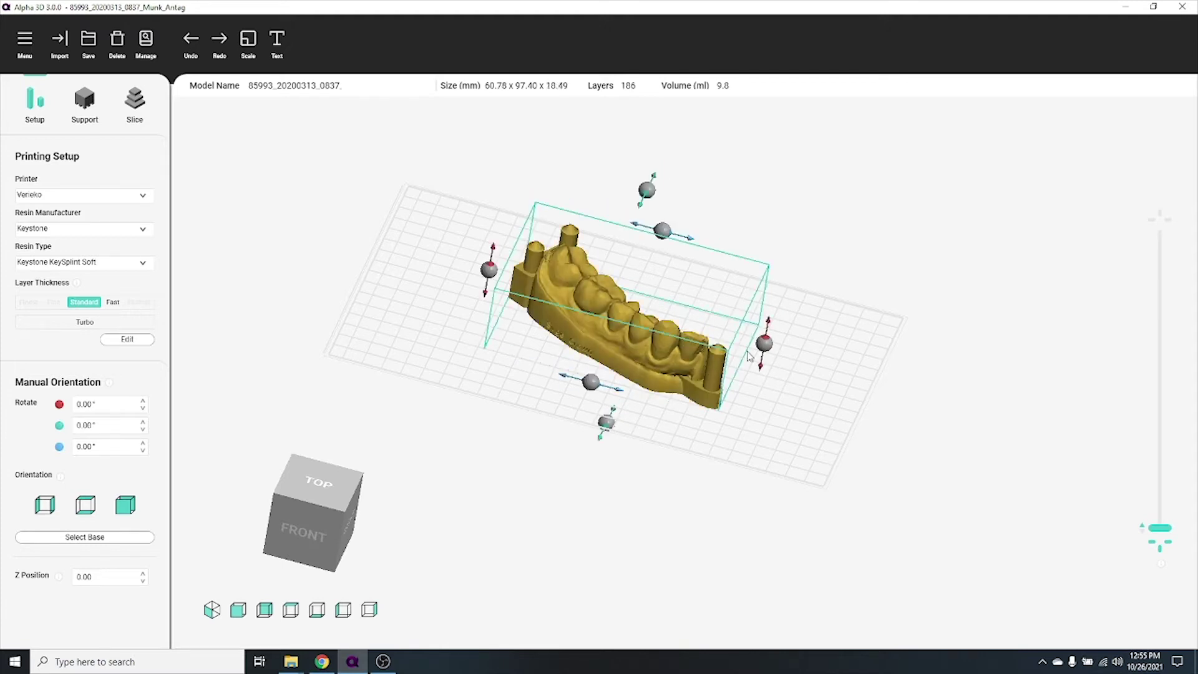
{"action": "mouse_move", "coordinate": [765, 351]}
{"action": "left_mouse_down"}
{"action": "mouse_move", "coordinate": [771, 305]}
{"action": "mouse_move", "coordinate": [771, 348]}
{"action": "left_mouse_up"}
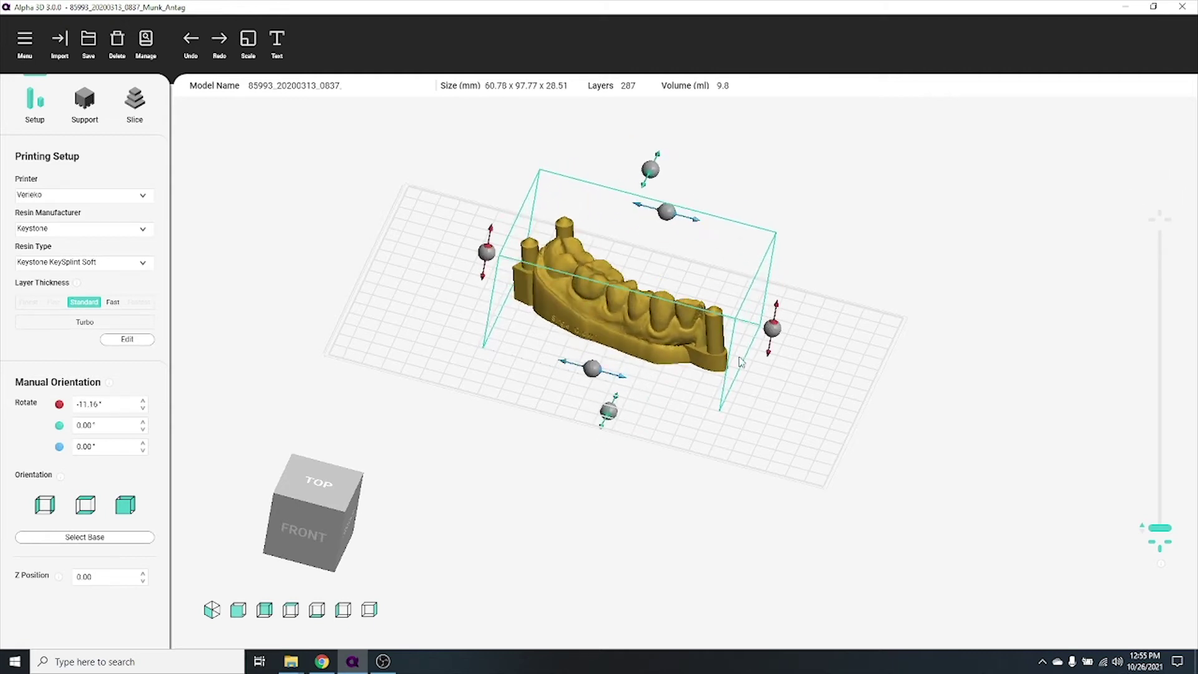
{"action": "left_click_drag", "start_coordinate": [605, 415], "coordinate": [647, 337]}
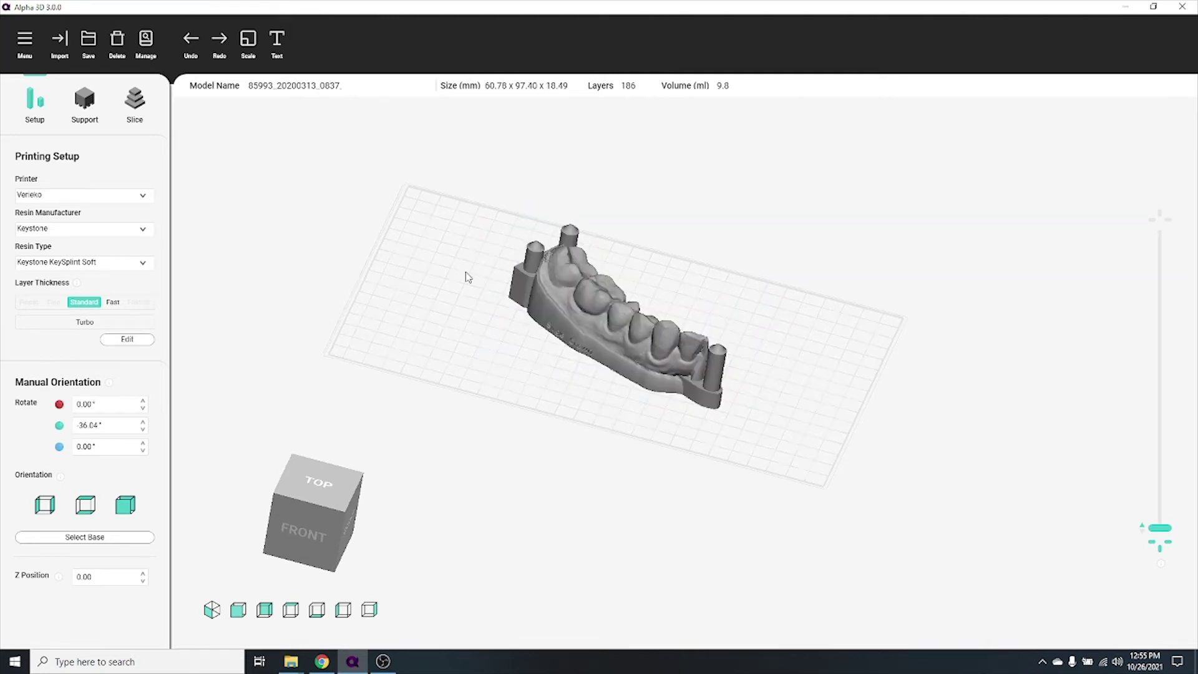
Pan and orbit the view until the dental arch is seen from the front
{"action": "mouse_move", "coordinate": [611, 393]}
{"action": "middle_mouse_down"}
{"action": "mouse_move", "coordinate": [612, 350]}
{"action": "mouse_move", "coordinate": [486, 449]}
{"action": "mouse_move", "coordinate": [923, 520]}
{"action": "mouse_move", "coordinate": [716, 374]}
{"action": "mouse_move", "coordinate": [549, 454]}
{"action": "mouse_move", "coordinate": [739, 463]}
{"action": "mouse_move", "coordinate": [596, 382]}
{"action": "middle_mouse_up"}
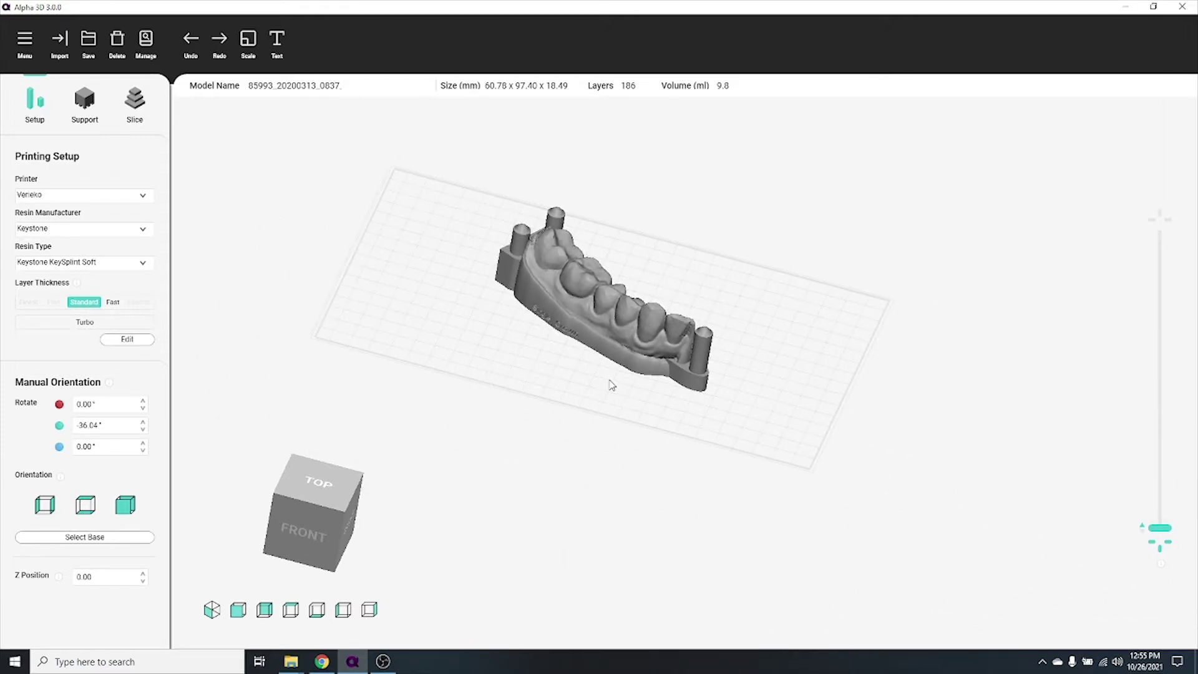
{"action": "left_click_drag", "start_coordinate": [611, 385], "coordinate": [508, 437]}
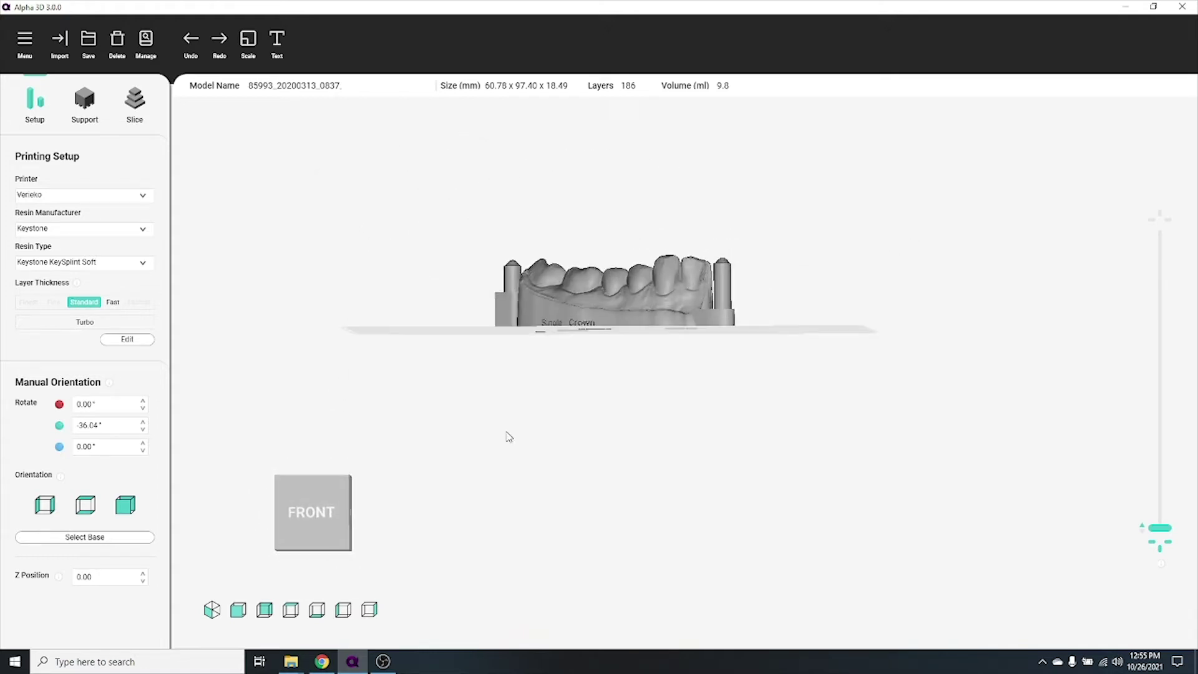
{"action": "left_click_drag", "start_coordinate": [696, 316], "coordinate": [680, 380]}
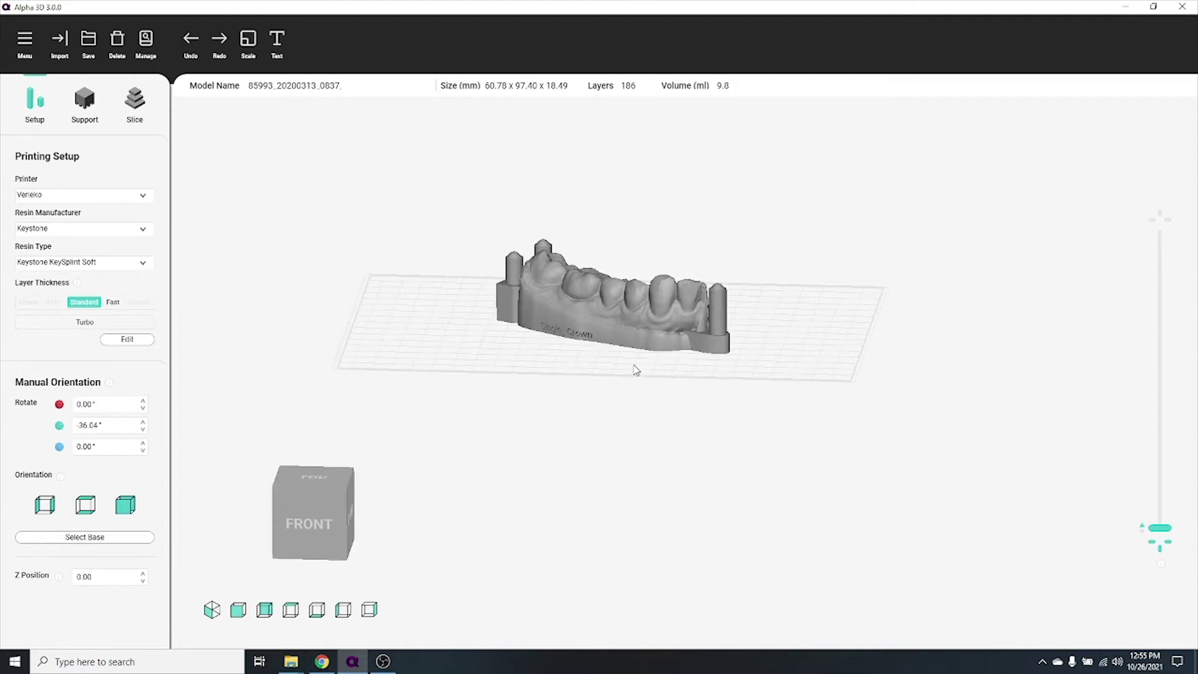
Cycle the orientation presets until the dental model stands upright on its end, 40.70 mm tall
{"action": "left_click", "coordinate": [115, 511]}
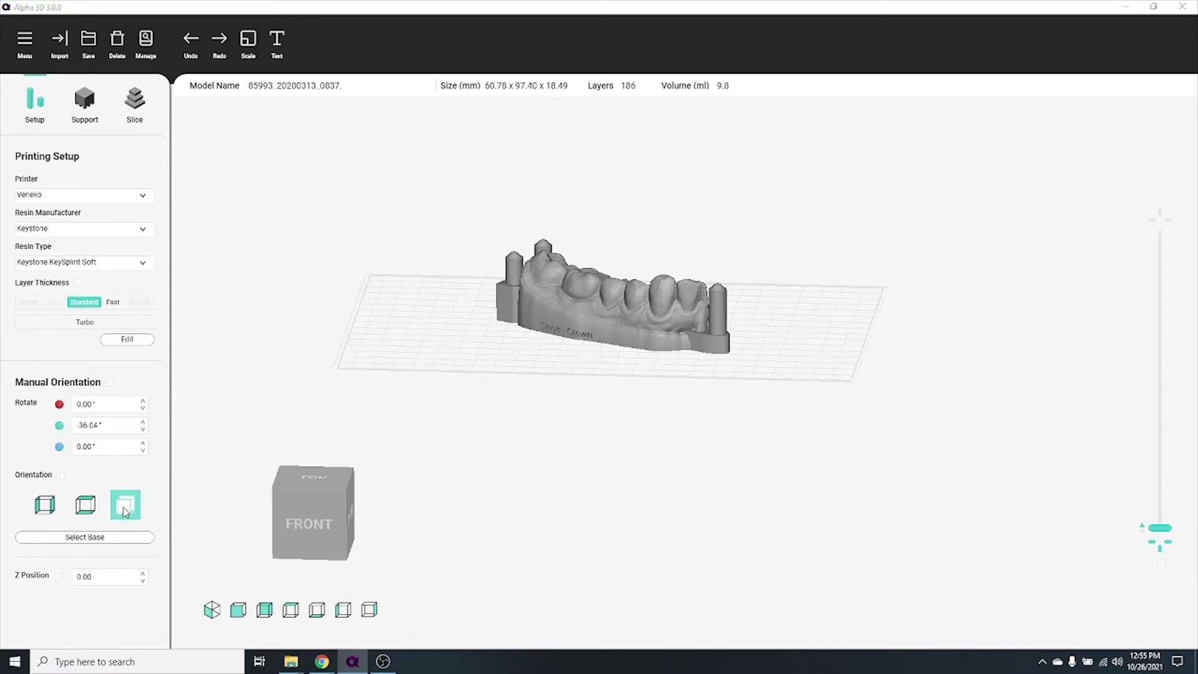
{"action": "left_click", "coordinate": [548, 314]}
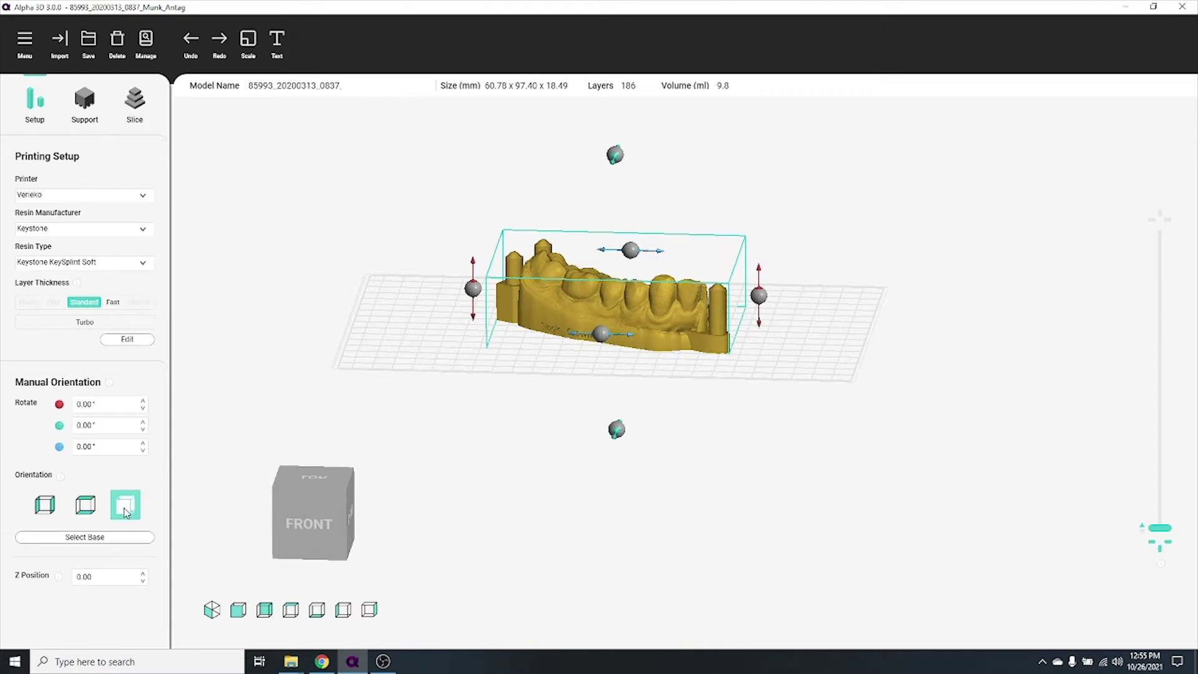
{"action": "left_click", "coordinate": [126, 511]}
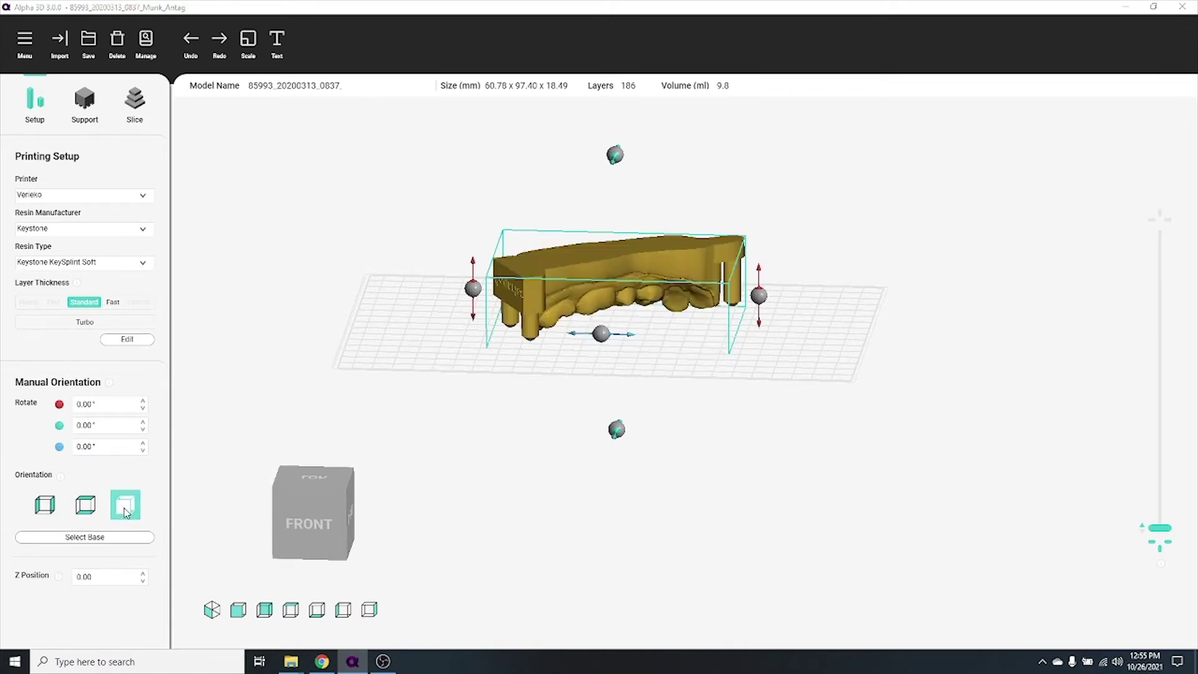
{"action": "left_click", "coordinate": [126, 510]}
{"action": "left_click", "coordinate": [126, 511]}
{"action": "left_click", "coordinate": [127, 510]}
{"action": "left_click", "coordinate": [85, 506]}
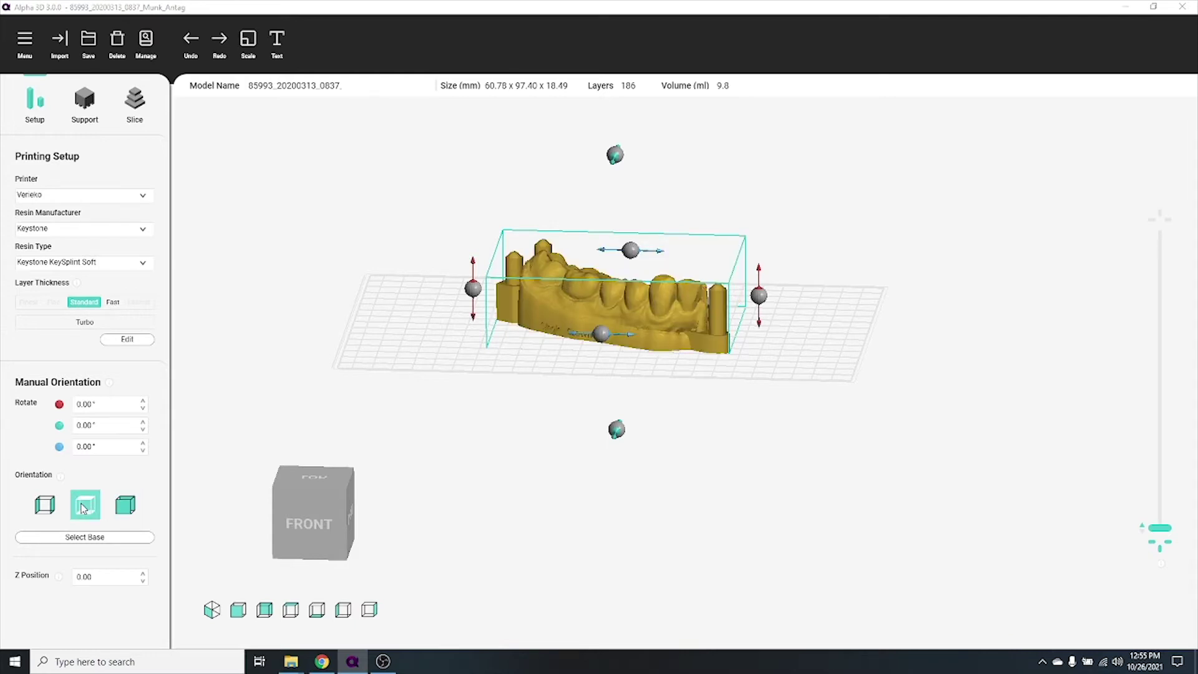
{"action": "left_click", "coordinate": [85, 506]}
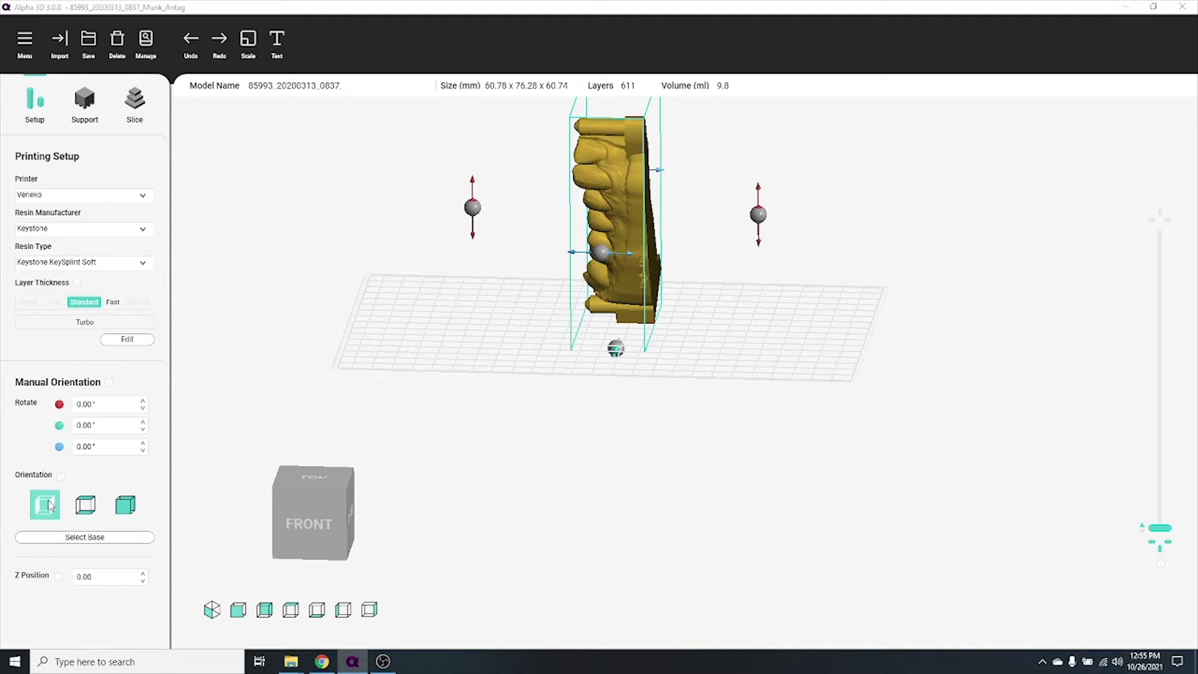
{"action": "left_click", "coordinate": [50, 506]}
{"action": "left_click", "coordinate": [50, 505]}
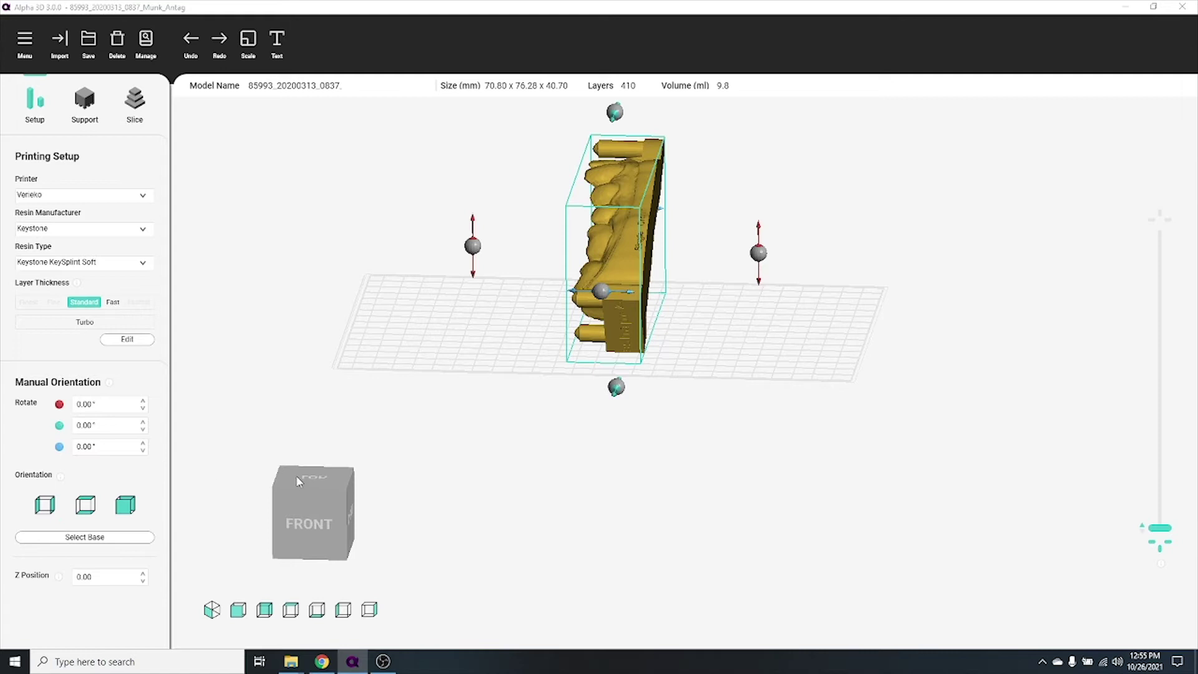
Use Select Base on the model's base face so it lies flat at 18.49 mm tall
{"action": "left_click_drag", "start_coordinate": [687, 466], "coordinate": [453, 433]}
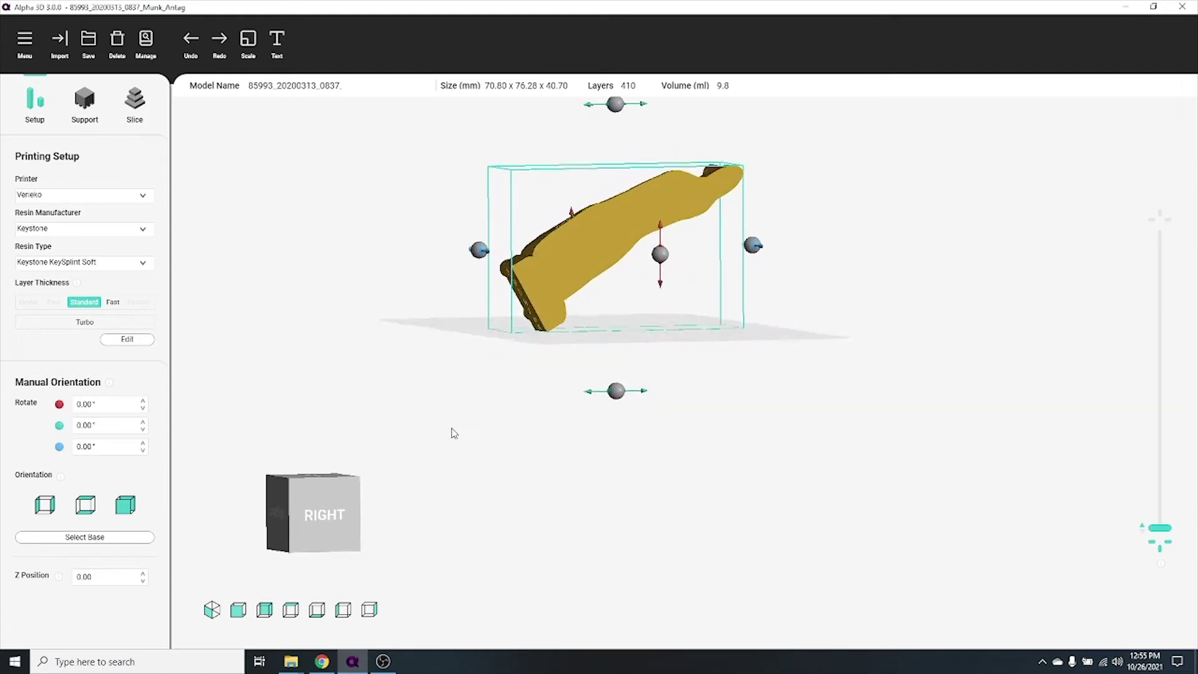
{"action": "left_click", "coordinate": [100, 540]}
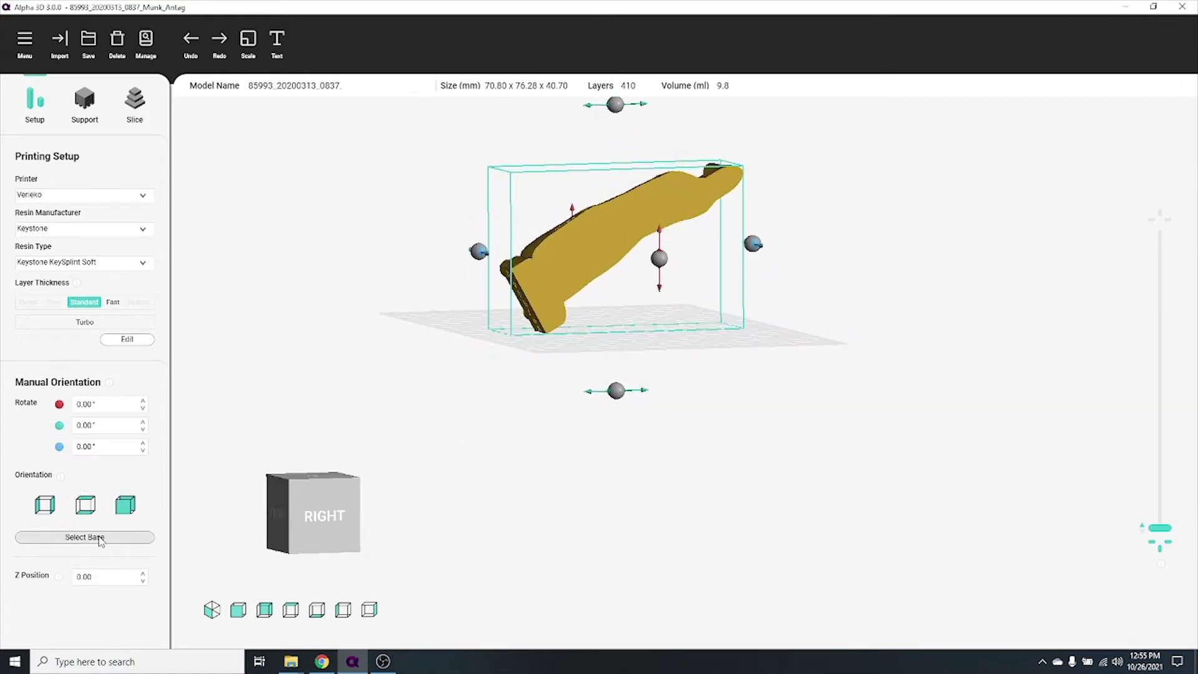
{"action": "left_click", "coordinate": [100, 540]}
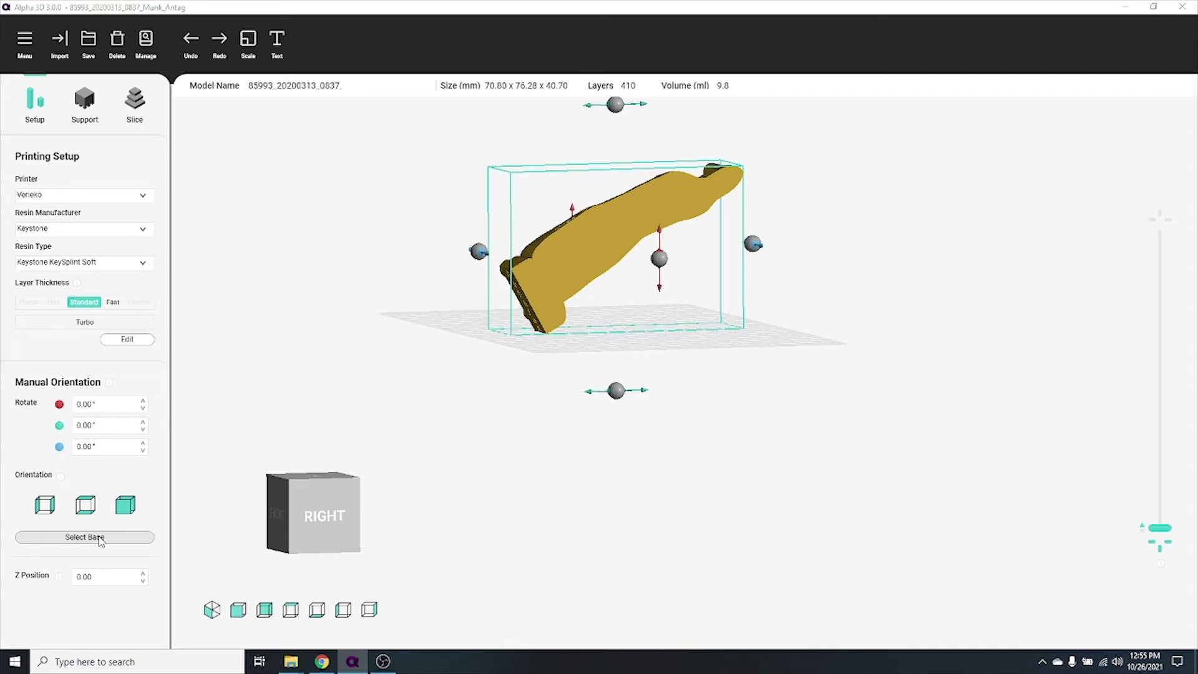
{"action": "left_click", "coordinate": [589, 254]}
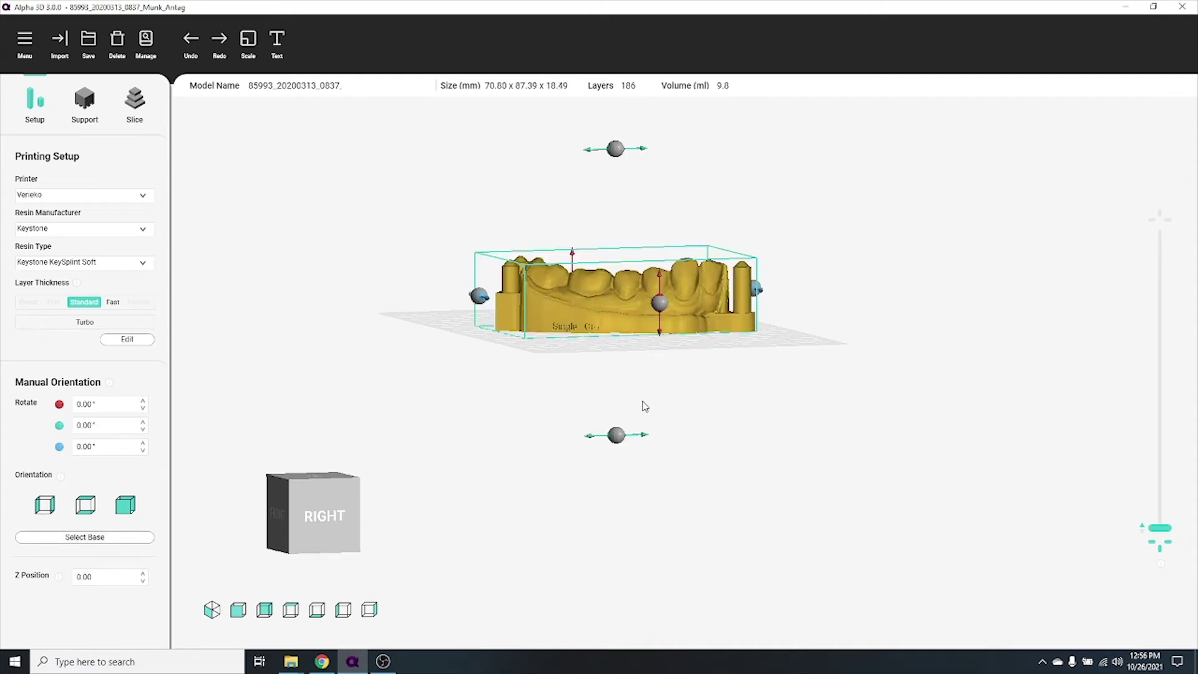
{"action": "left_click_drag", "start_coordinate": [696, 416], "coordinate": [710, 453]}
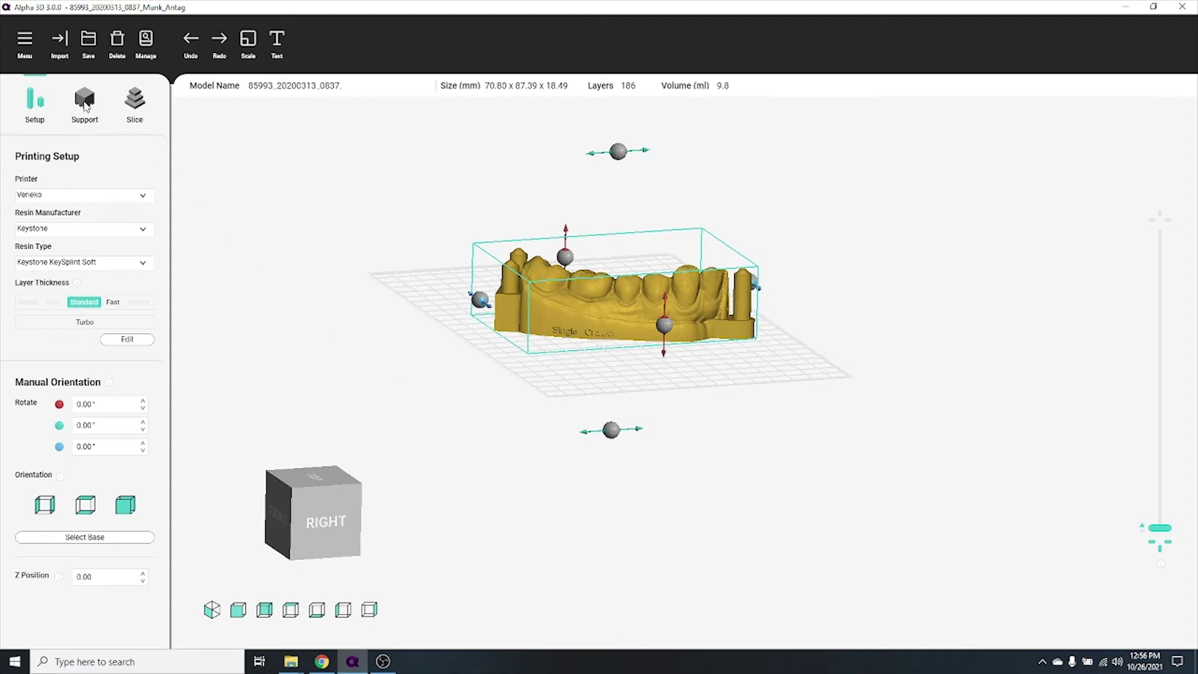
Choose Structure supports with the Solid Models application (76% density, 1.50 mm height)
{"action": "left_click", "coordinate": [85, 106]}
{"action": "left_click", "coordinate": [85, 106]}
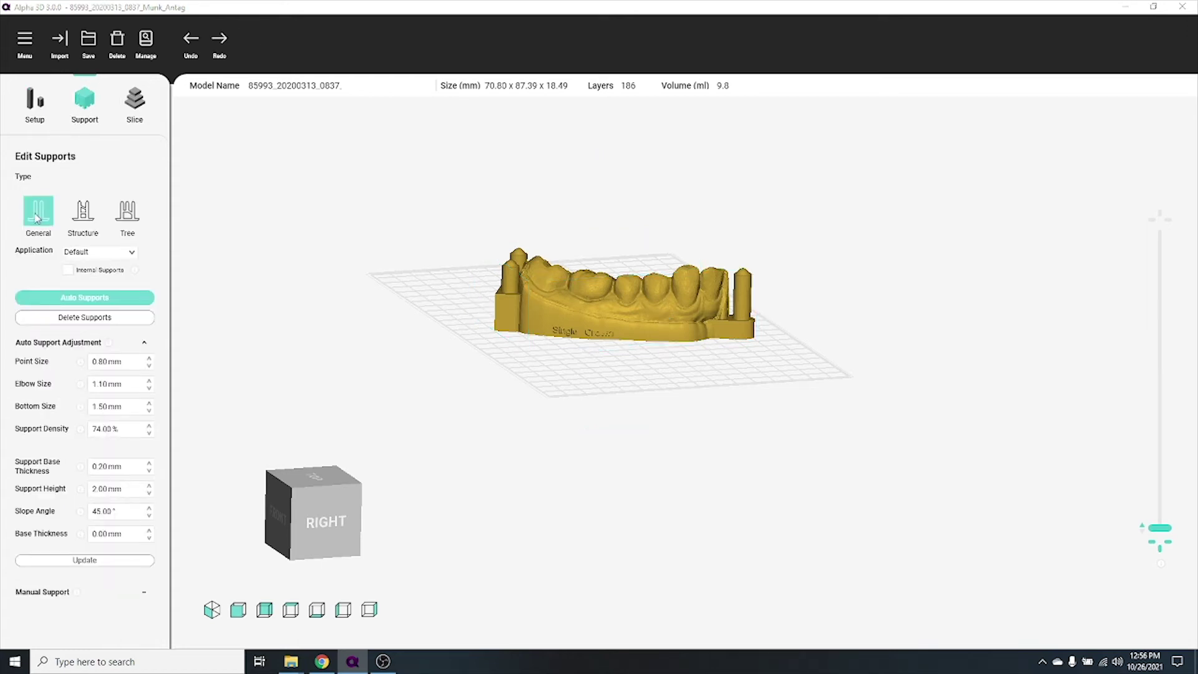
{"action": "left_click", "coordinate": [86, 214]}
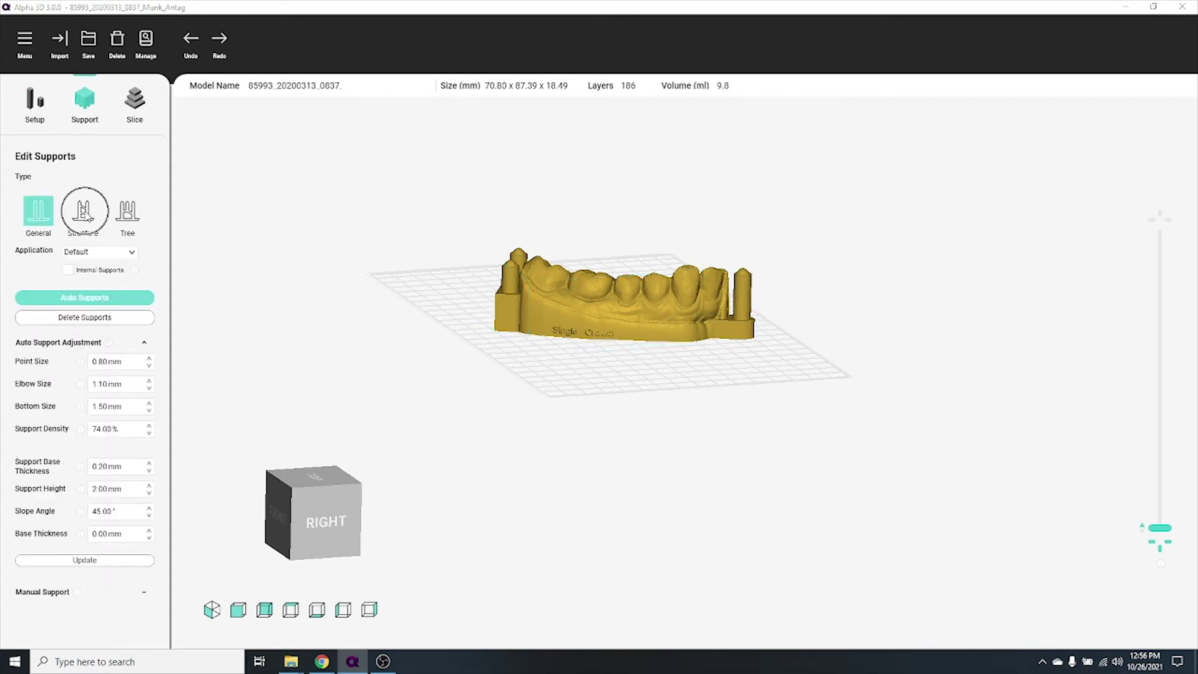
{"action": "left_click", "coordinate": [136, 218]}
{"action": "left_click", "coordinate": [132, 252]}
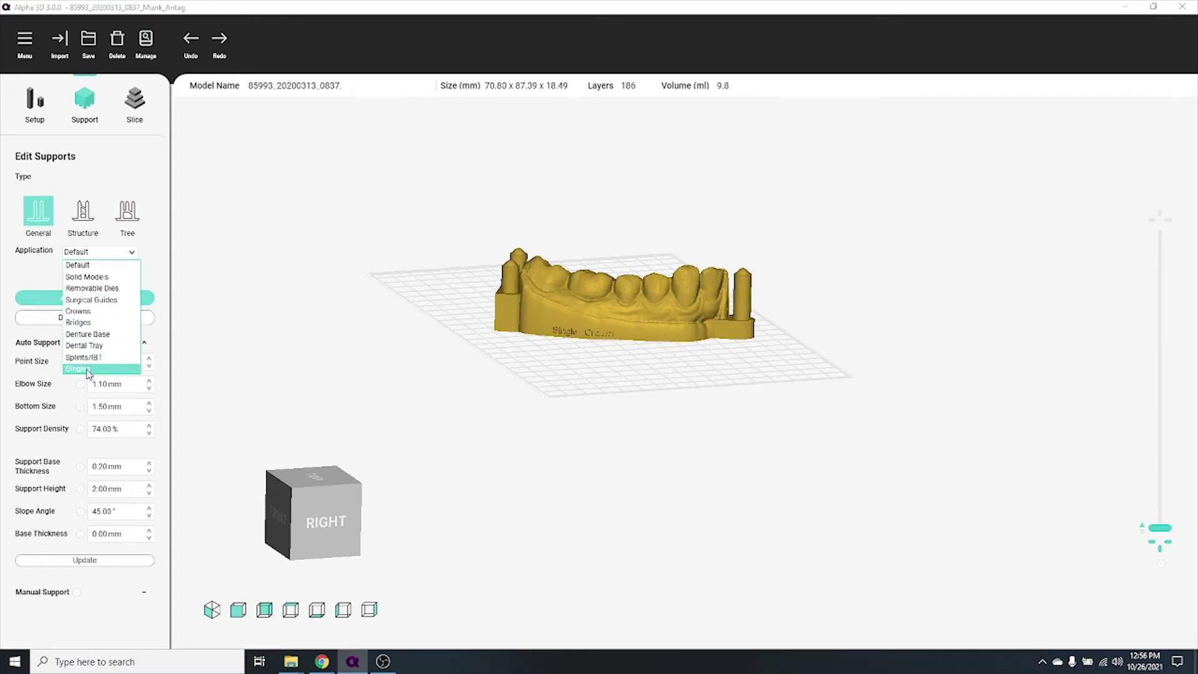
{"action": "left_click", "coordinate": [92, 279]}
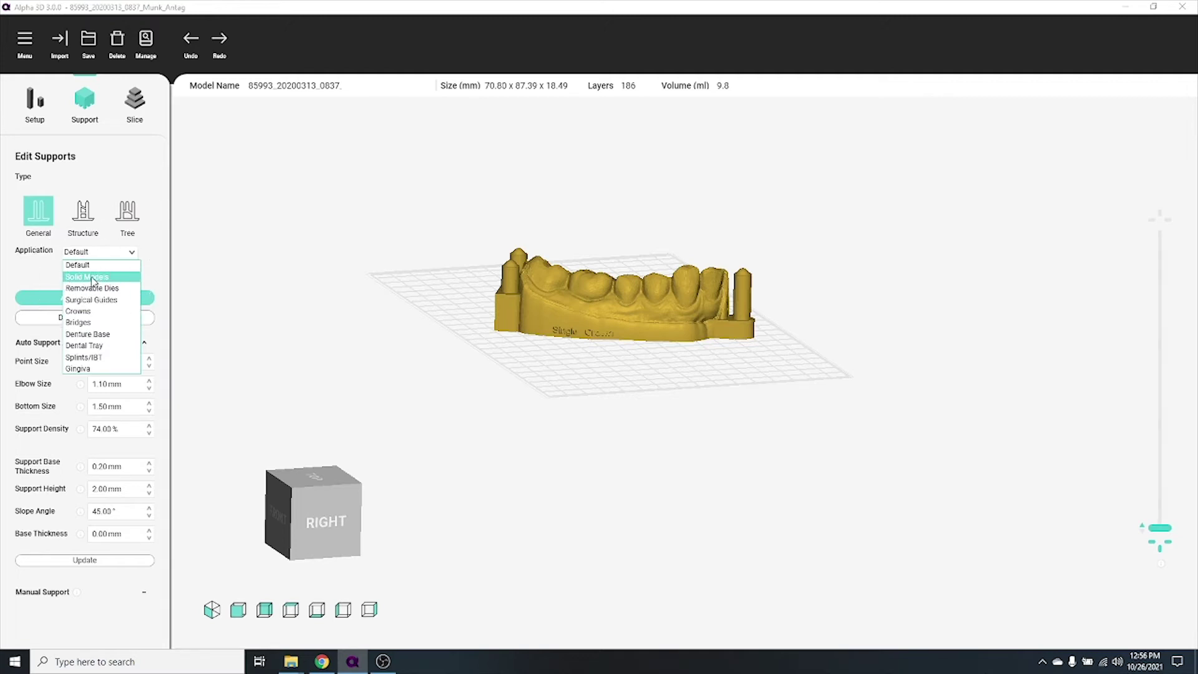
{"action": "left_click", "coordinate": [92, 278]}
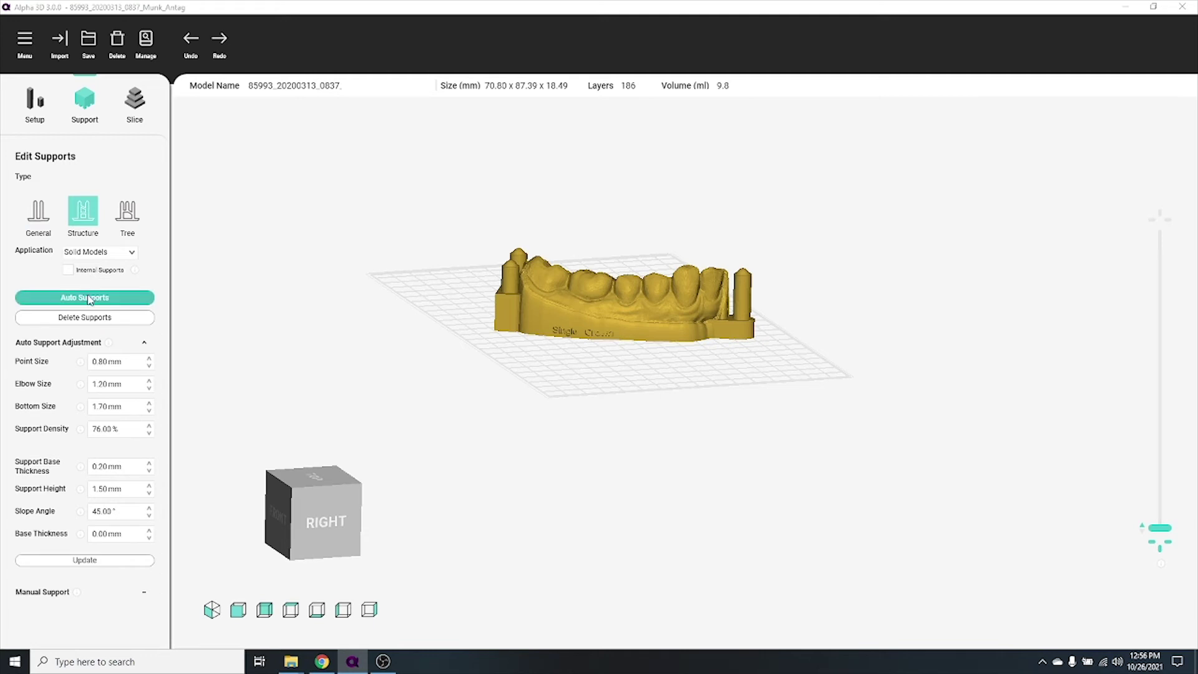
Auto-generate supports for the dental model and orbit to inspect them
{"action": "left_click", "coordinate": [90, 299]}
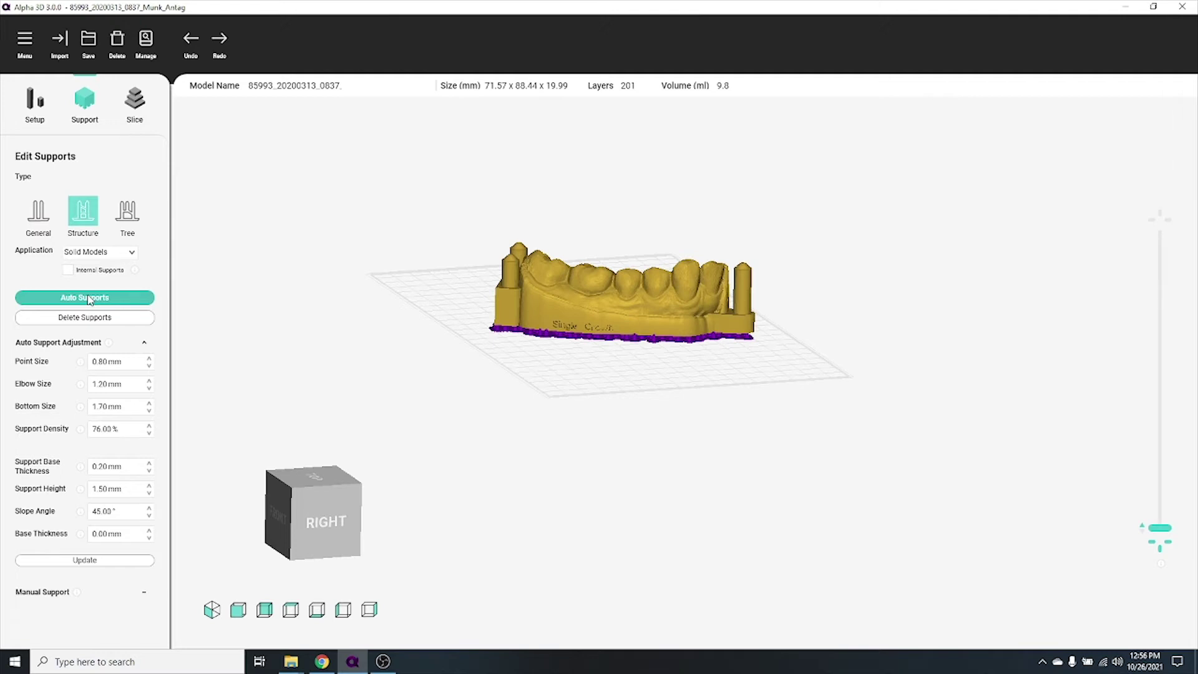
{"action": "left_click_drag", "start_coordinate": [689, 445], "coordinate": [460, 365]}
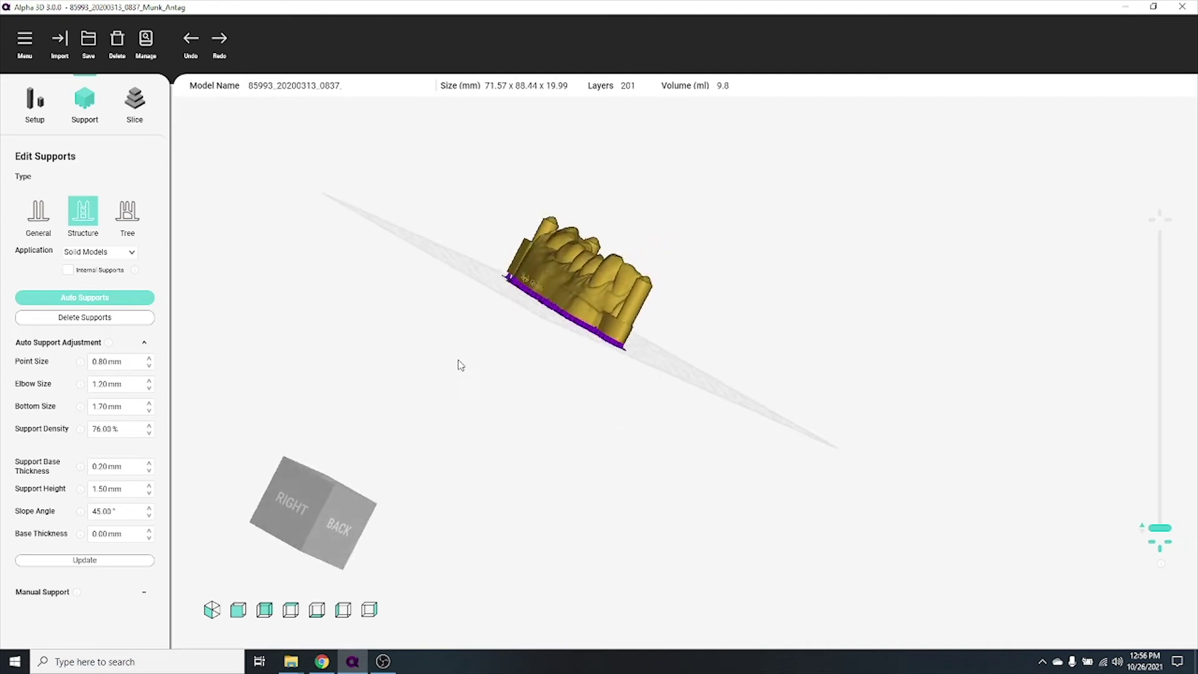
{"action": "scroll", "coordinate": [422, 279], "scroll_direction": "up", "scroll_amount": 5}
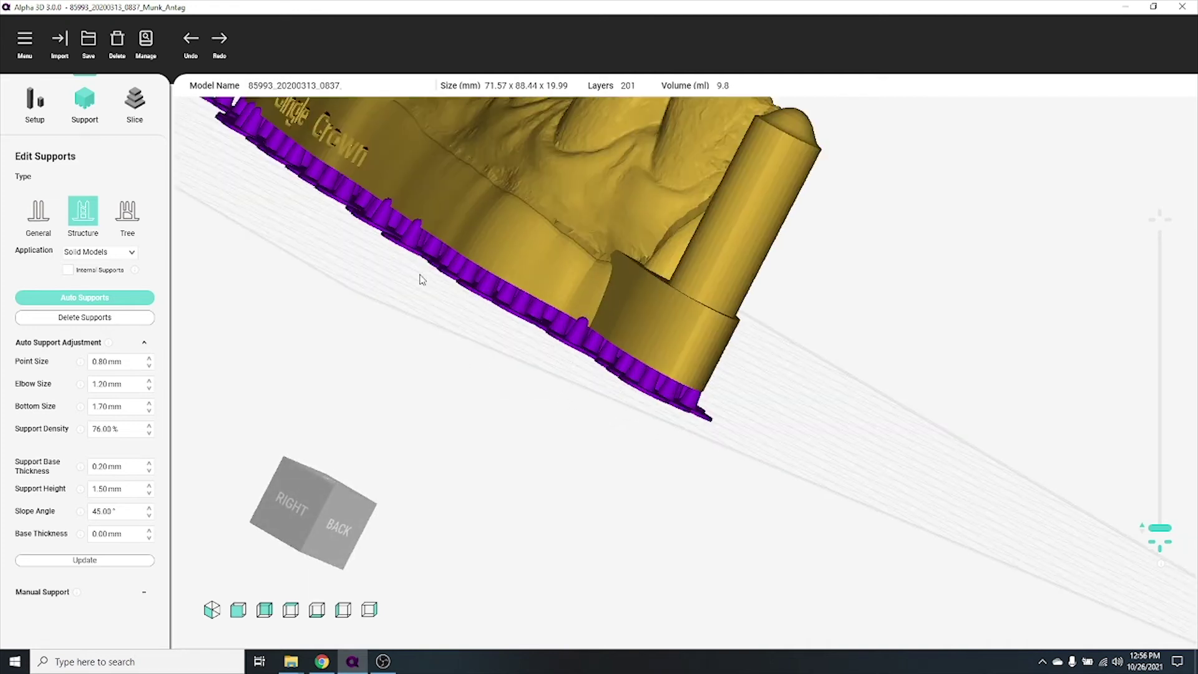
{"action": "left_click_drag", "start_coordinate": [422, 280], "coordinate": [735, 380]}
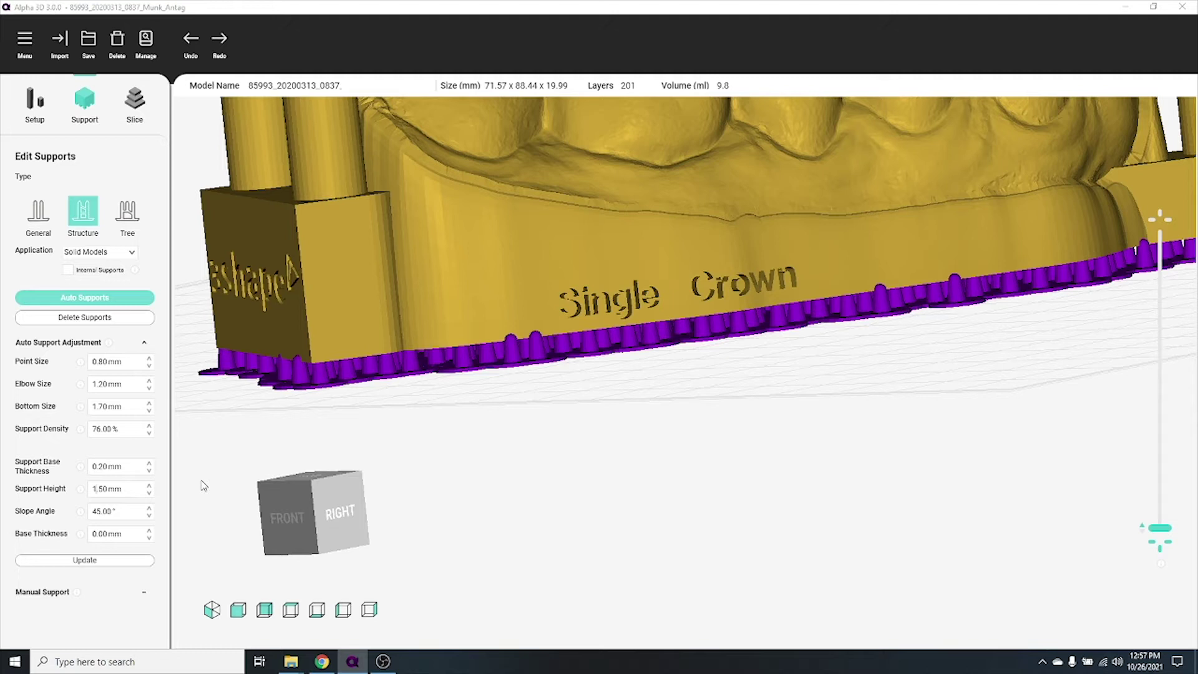
Change the support height to 4.50 mm and regenerate the supports
{"action": "key", "text": "BackSpace"}
{"action": "key", "text": "BackSpace"}
{"action": "type", "text": "4."}
{"action": "left_click", "coordinate": [85, 560]}
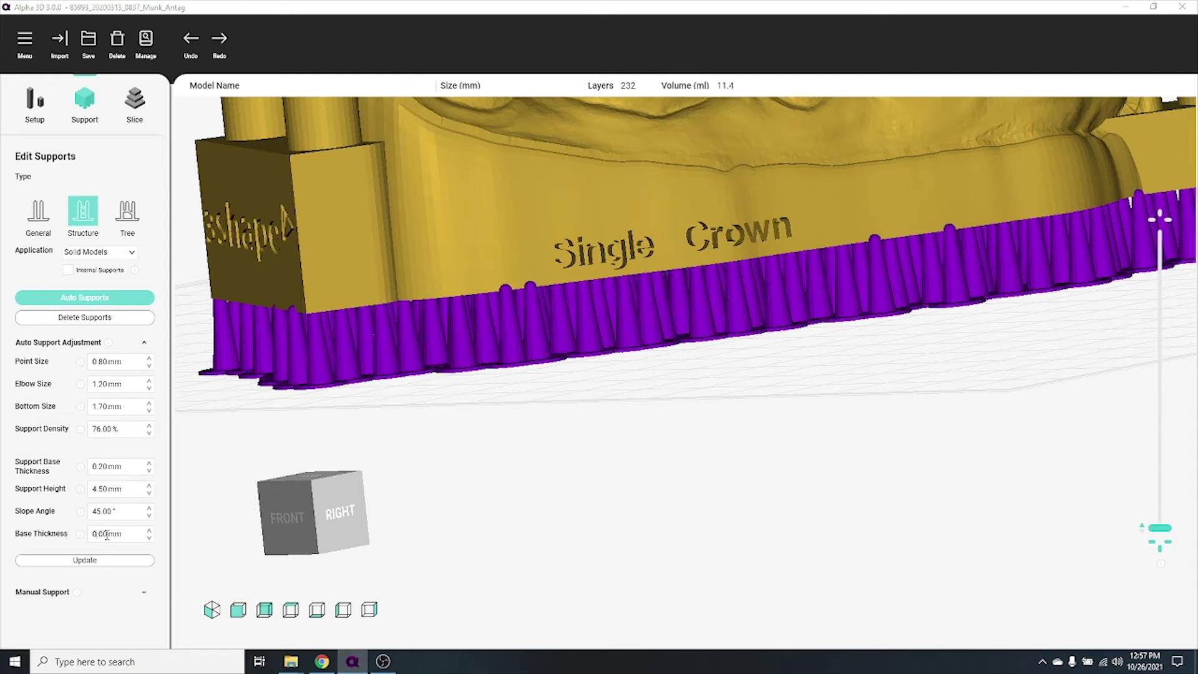
Raise the support base thickness to 0.30 mm
{"action": "left_click", "coordinate": [149, 531]}
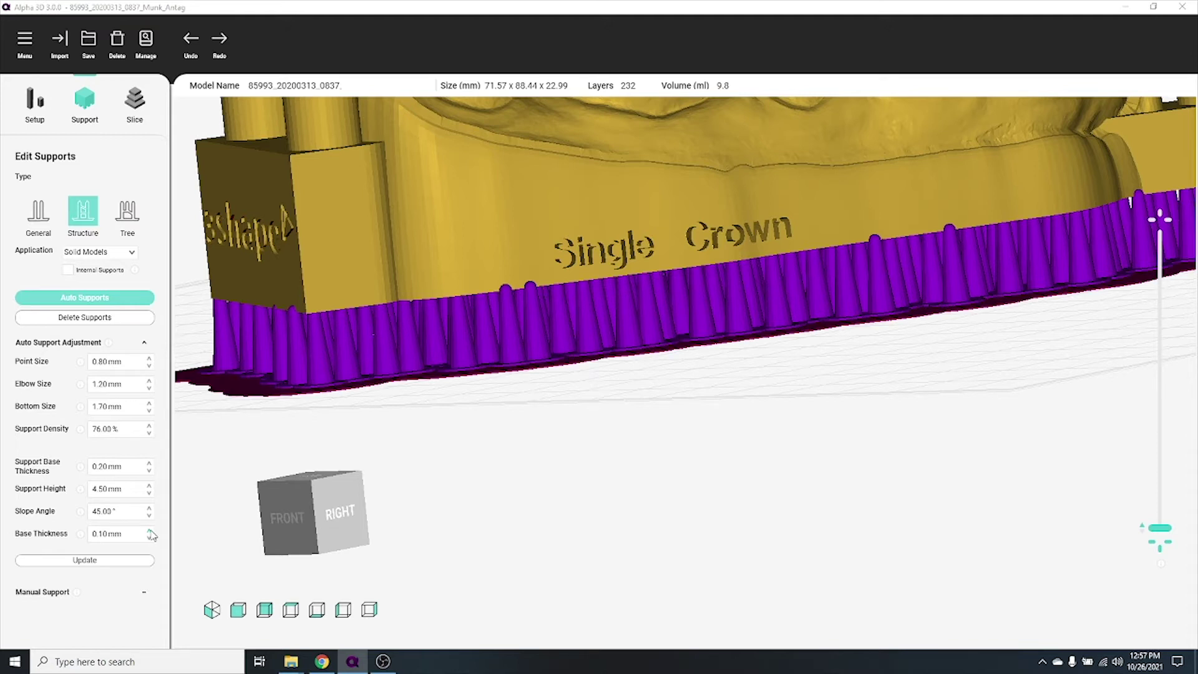
{"action": "left_click", "coordinate": [149, 530]}
{"action": "left_click", "coordinate": [149, 530]}
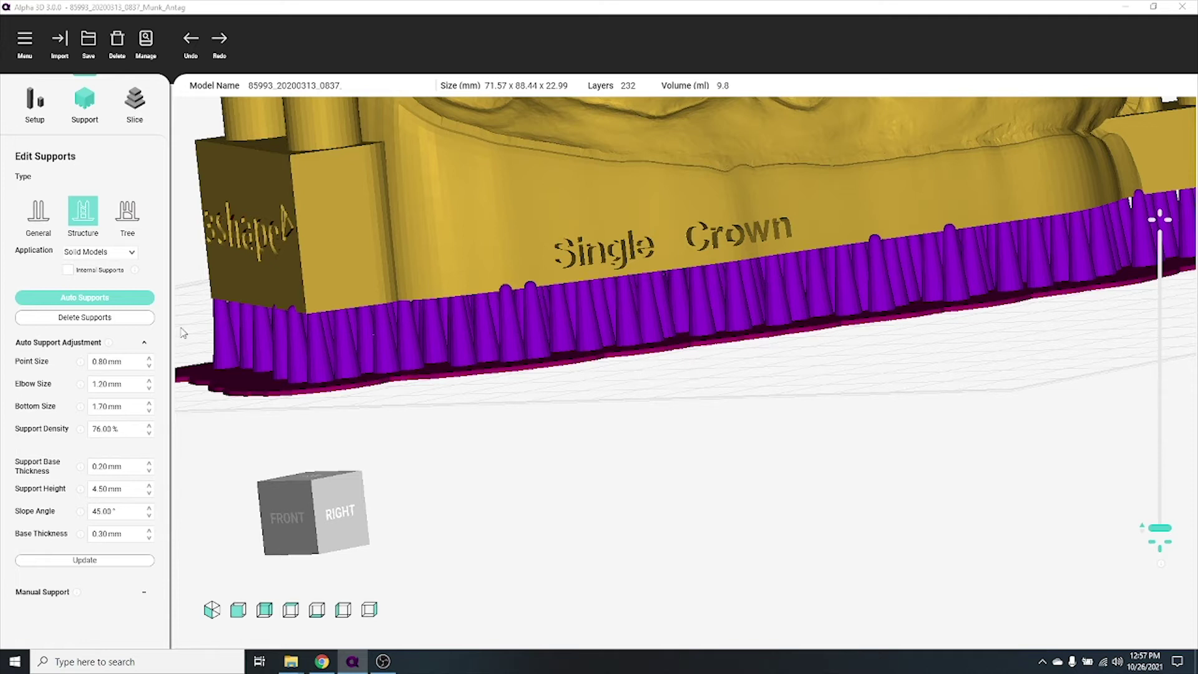
Delete all supports and inspect the bare model from below
{"action": "left_click", "coordinate": [108, 317]}
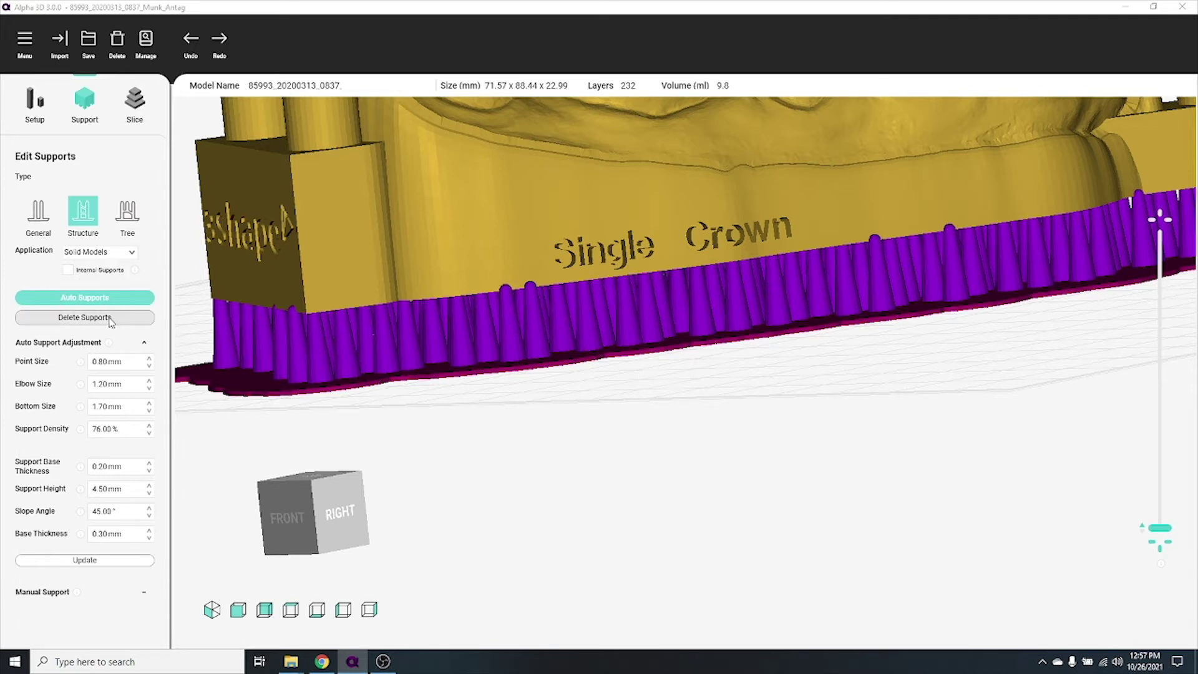
{"action": "scroll", "coordinate": [386, 348], "scroll_direction": "down", "scroll_amount": 2}
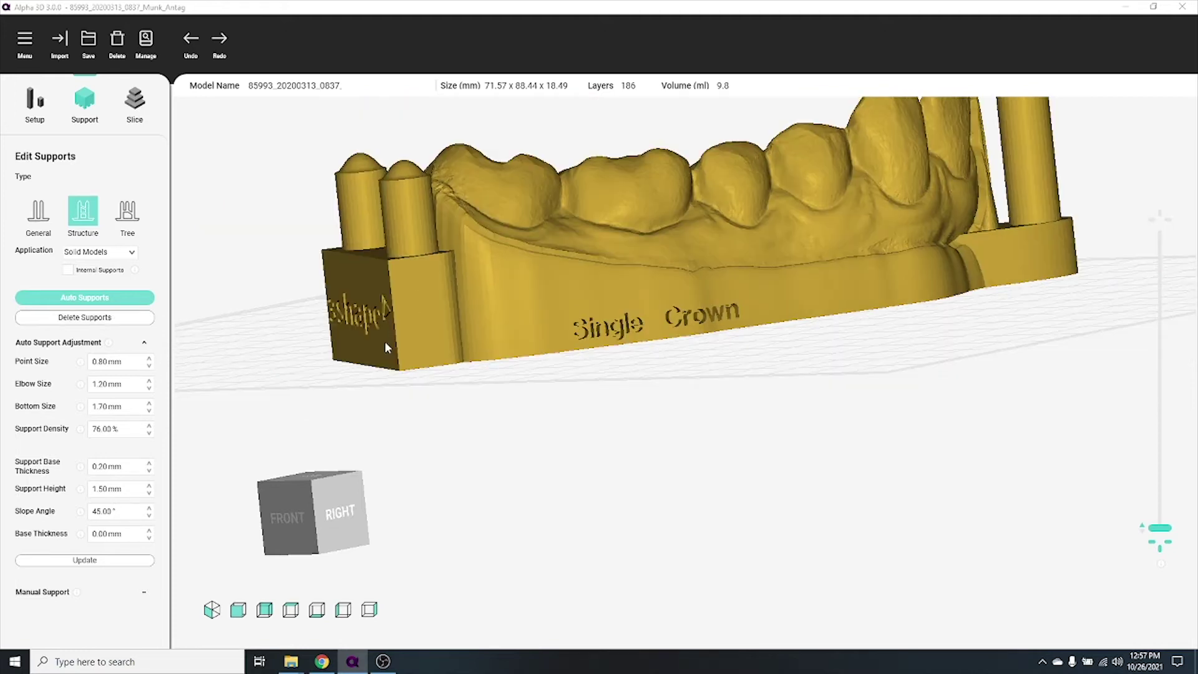
{"action": "right_click_drag", "start_coordinate": [441, 318], "coordinate": [365, 286]}
{"action": "scroll", "coordinate": [365, 286], "scroll_direction": "down", "scroll_amount": 2}
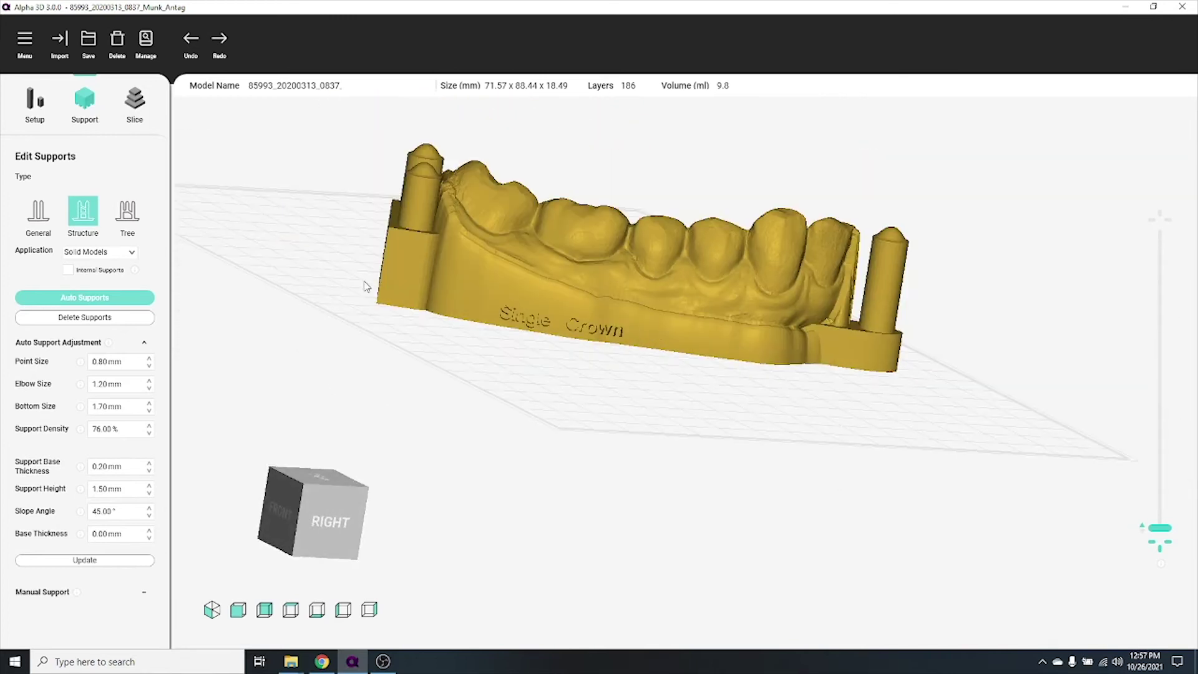
Keep the Vereko printer, and choose WhipMix as resin manufacturer with VeriModel OS Ivory resin
{"action": "left_click", "coordinate": [134, 99]}
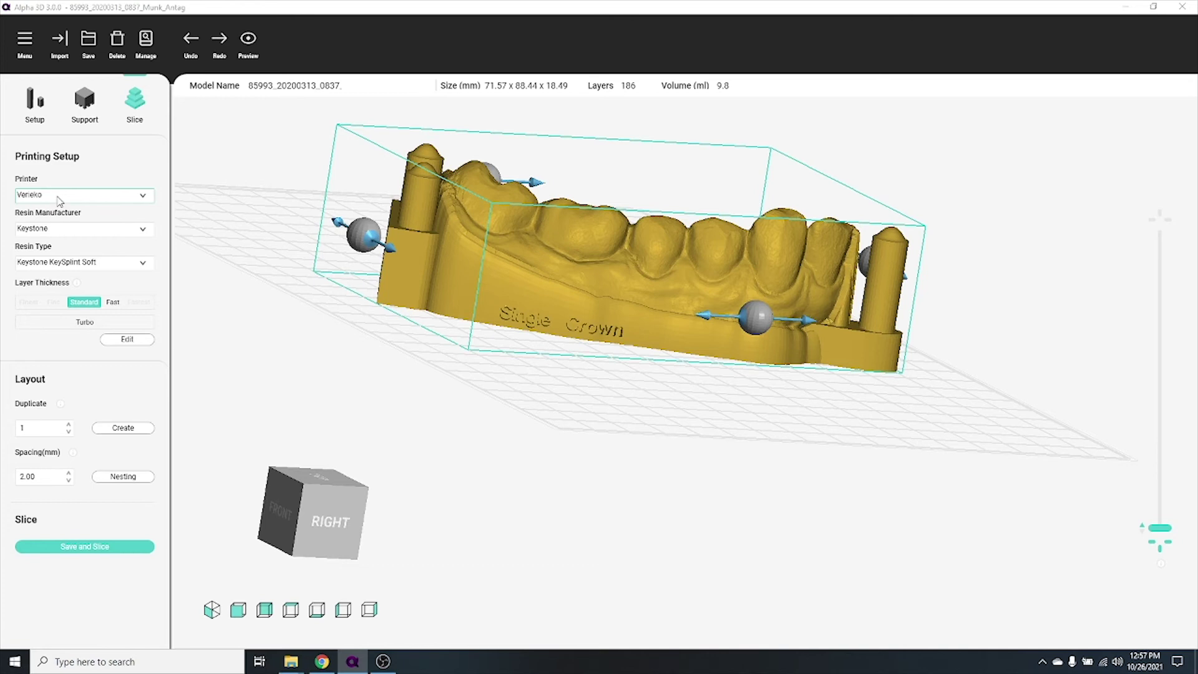
{"action": "left_click", "coordinate": [59, 201]}
{"action": "left_click", "coordinate": [47, 220]}
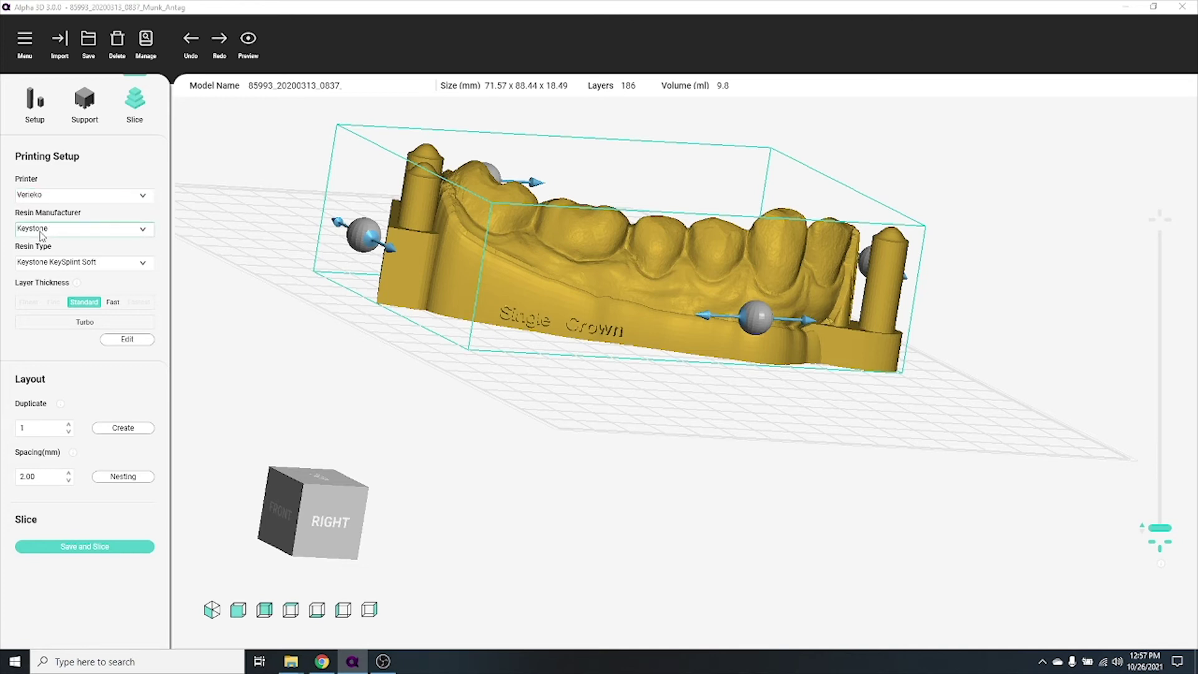
{"action": "left_click", "coordinate": [41, 229]}
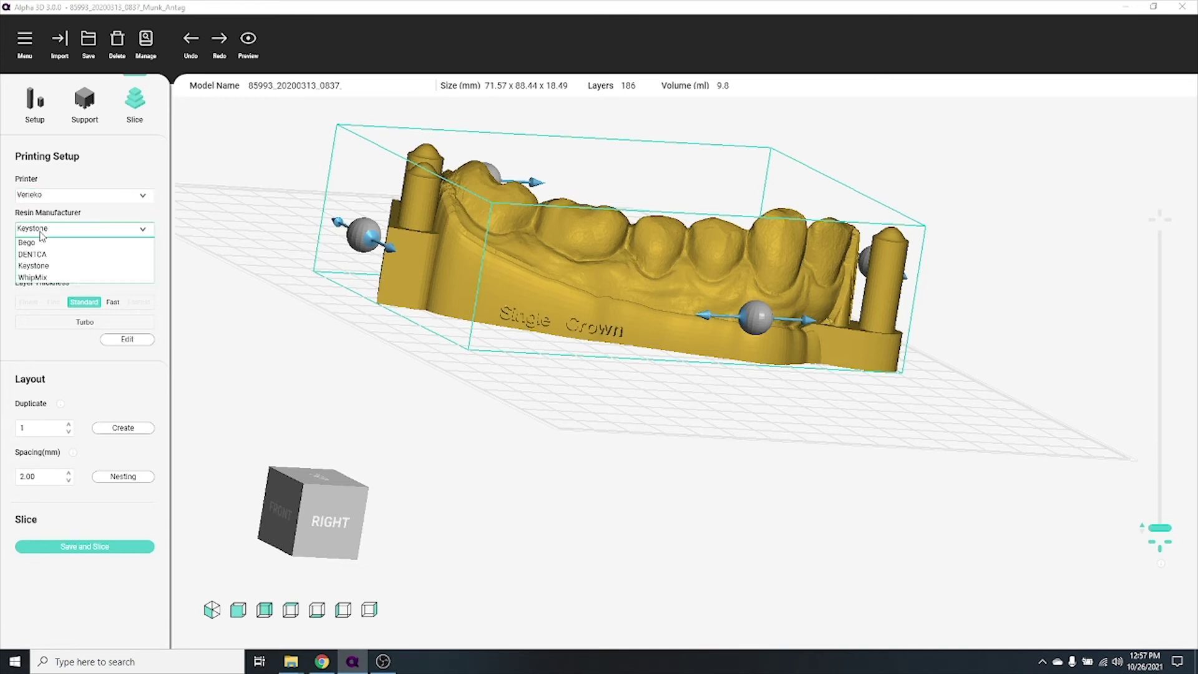
{"action": "left_click", "coordinate": [39, 278]}
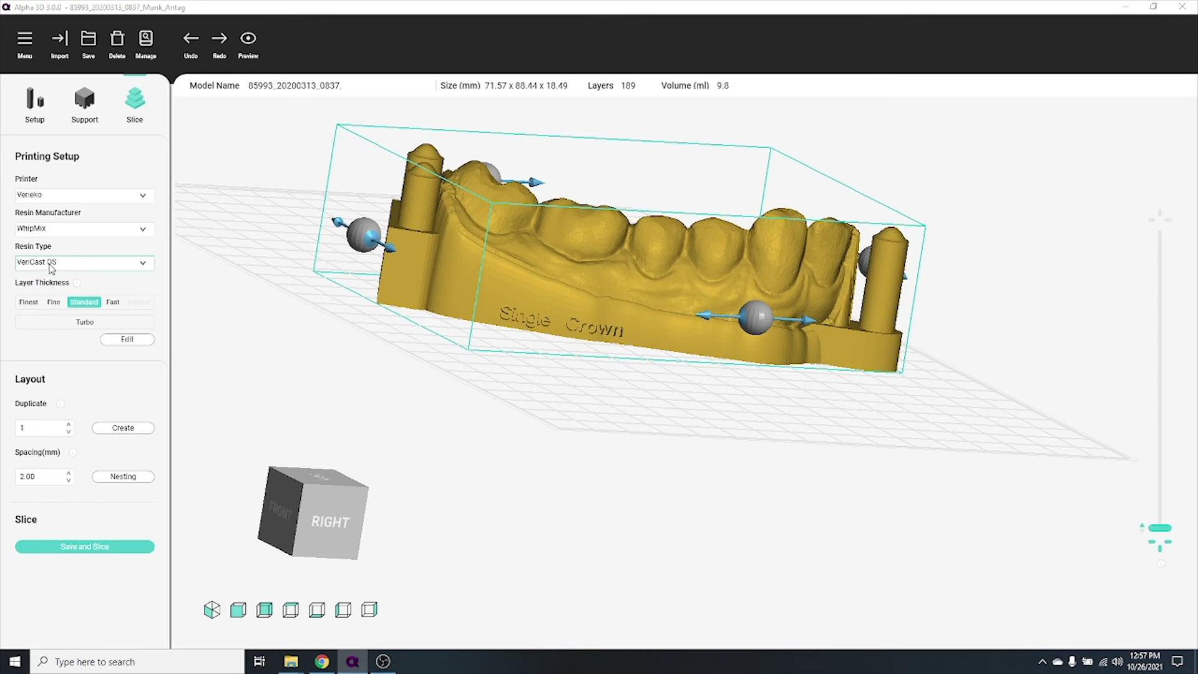
{"action": "left_click", "coordinate": [52, 265]}
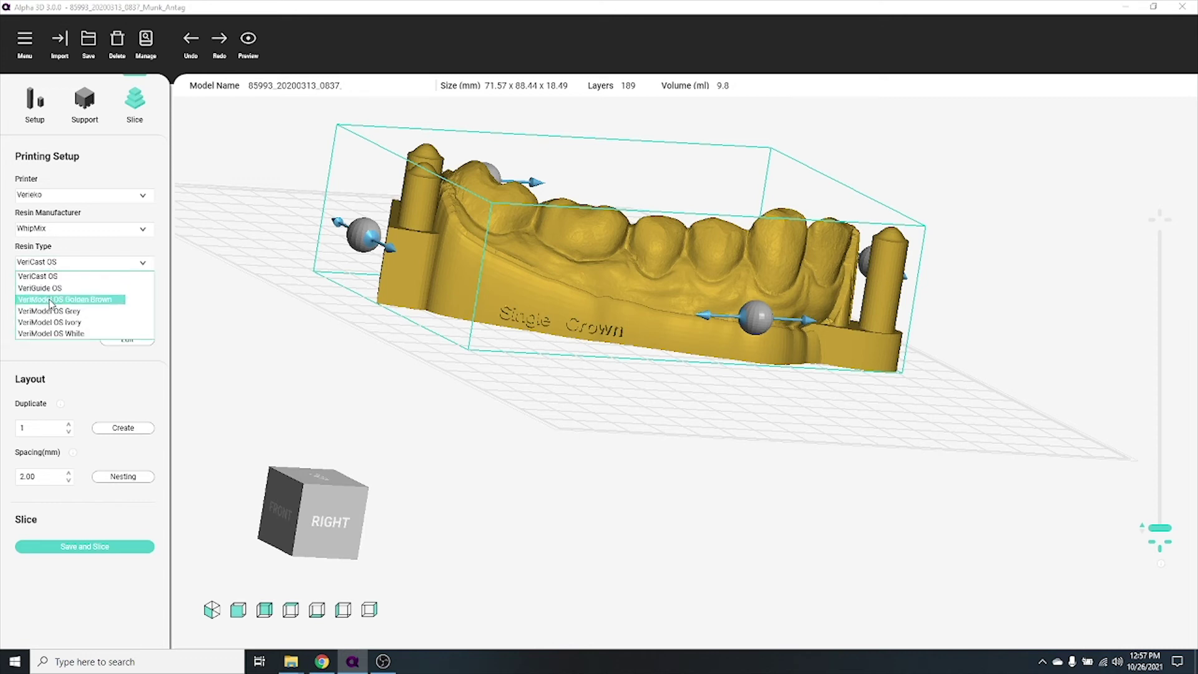
{"action": "left_click", "coordinate": [58, 322]}
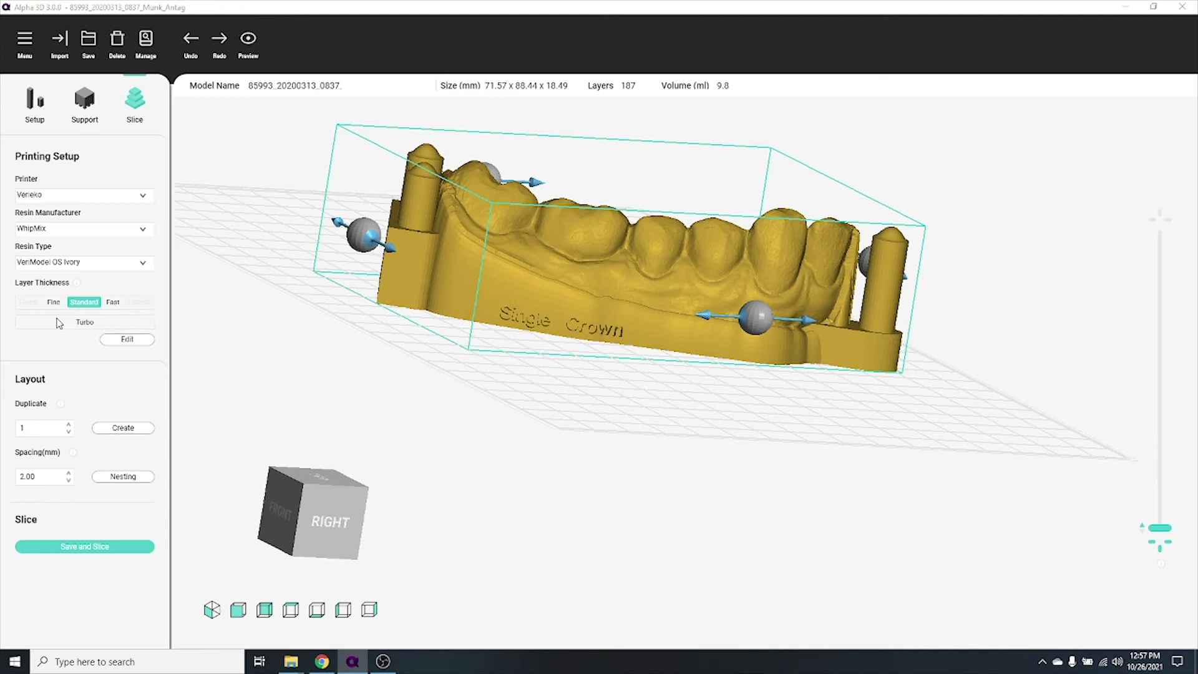
Set Duplicate to 2 and create two copies of the dental model
{"action": "left_click", "coordinate": [69, 424]}
{"action": "left_click", "coordinate": [70, 431]}
{"action": "scroll", "coordinate": [396, 353], "scroll_direction": "down", "scroll_amount": 3}
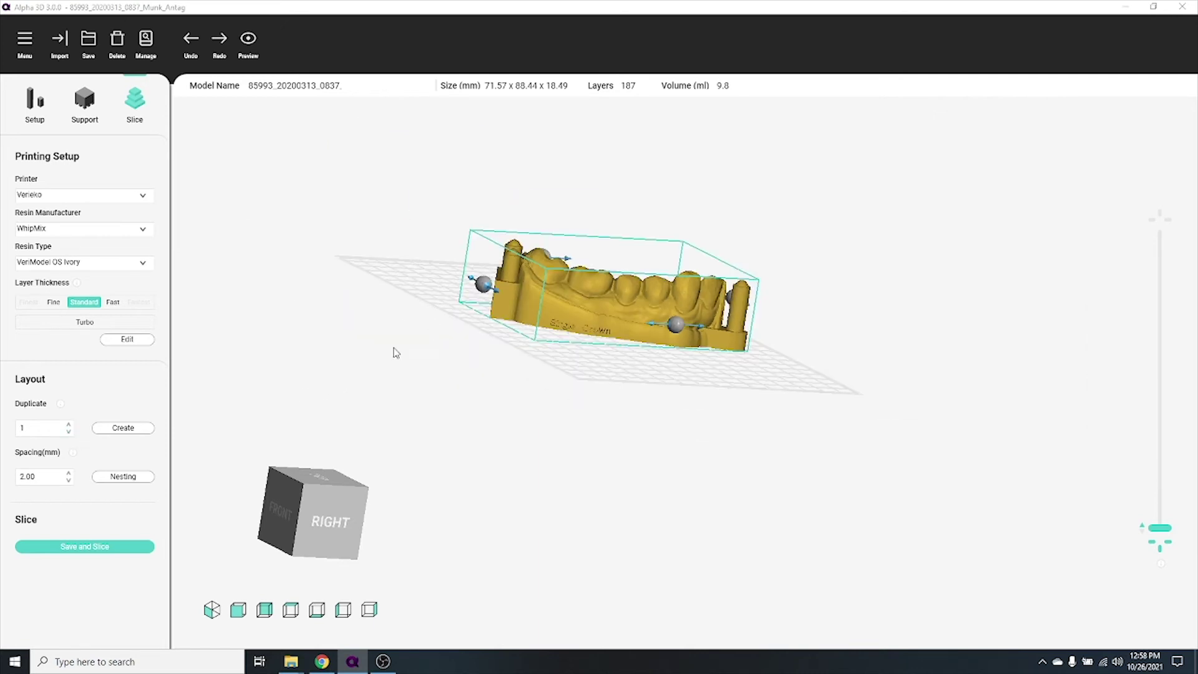
{"action": "left_click_drag", "start_coordinate": [430, 327], "coordinate": [394, 417]}
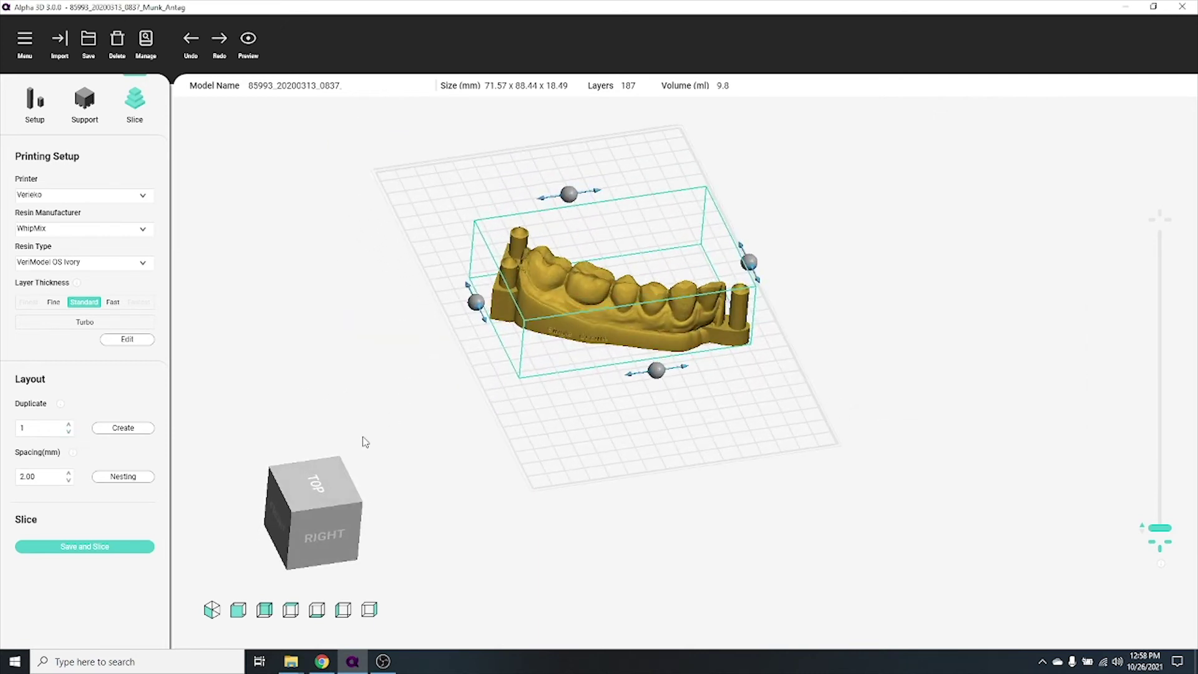
{"action": "left_click", "coordinate": [69, 425]}
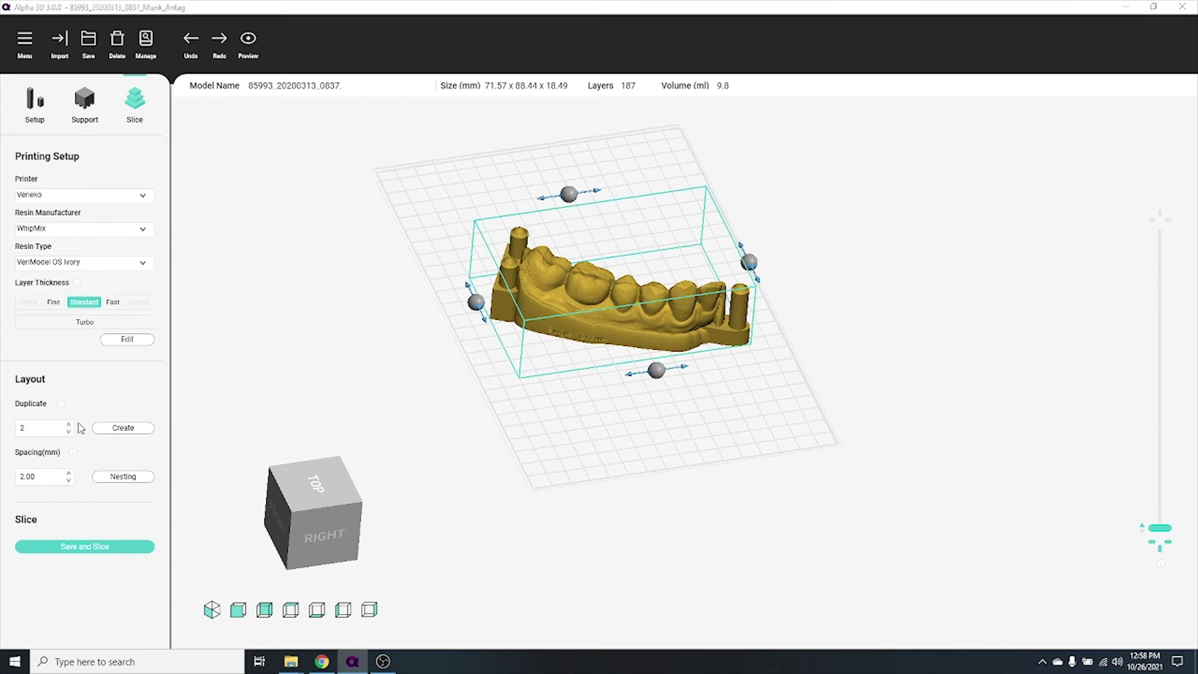
{"action": "left_click", "coordinate": [123, 428]}
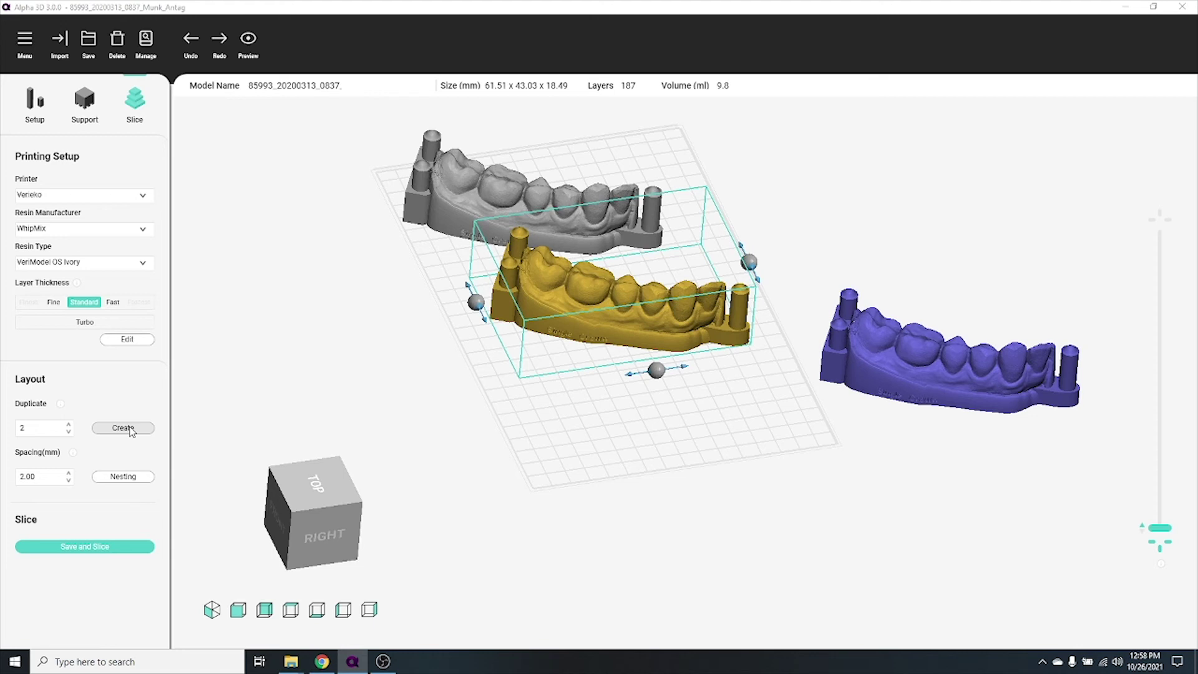
Delete both copies, leaving only the original model on the plate
{"action": "left_click", "coordinate": [424, 187]}
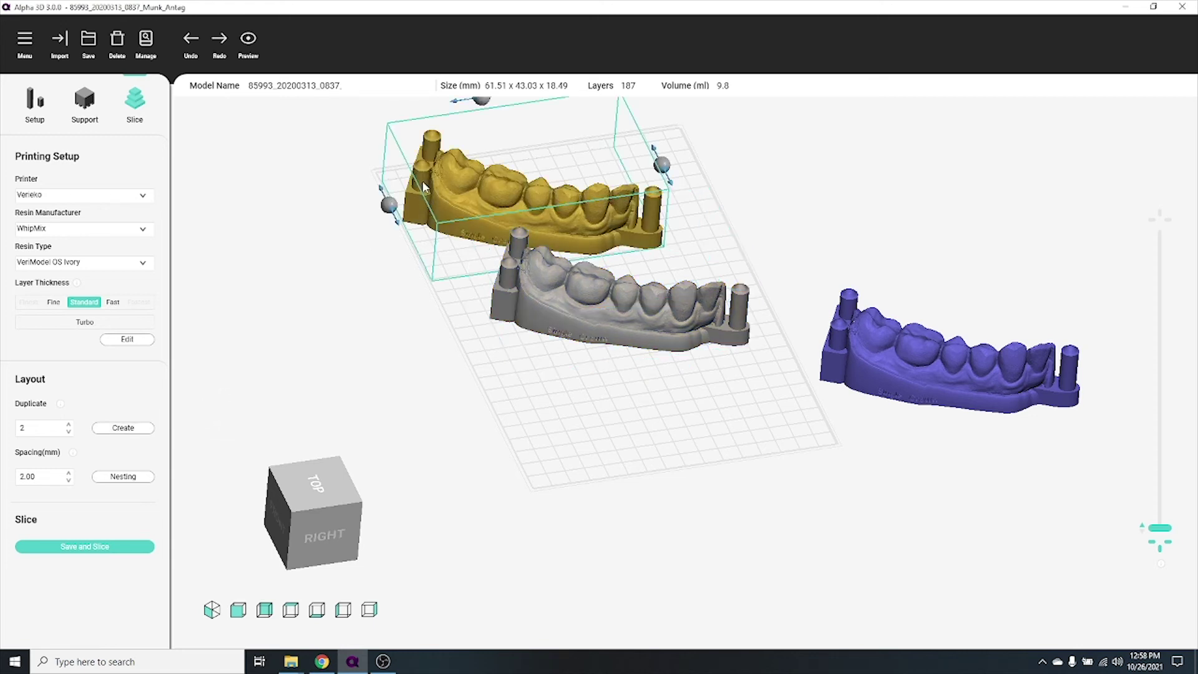
{"action": "key", "text": "Delete"}
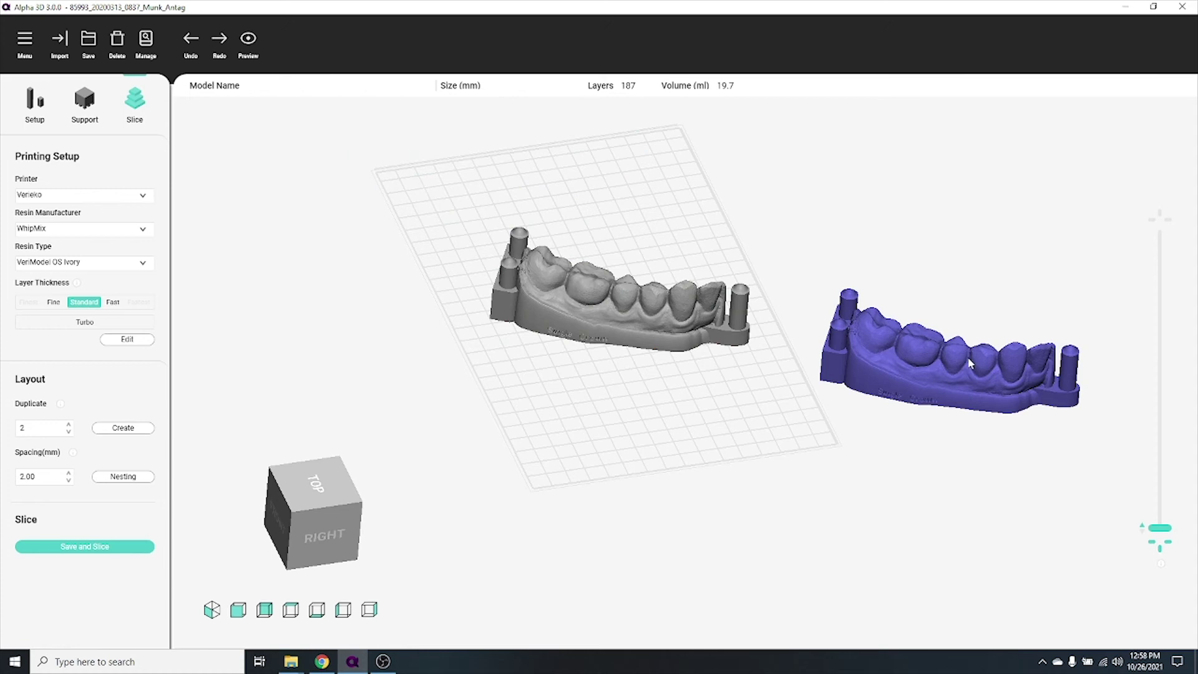
{"action": "left_click", "coordinate": [993, 375]}
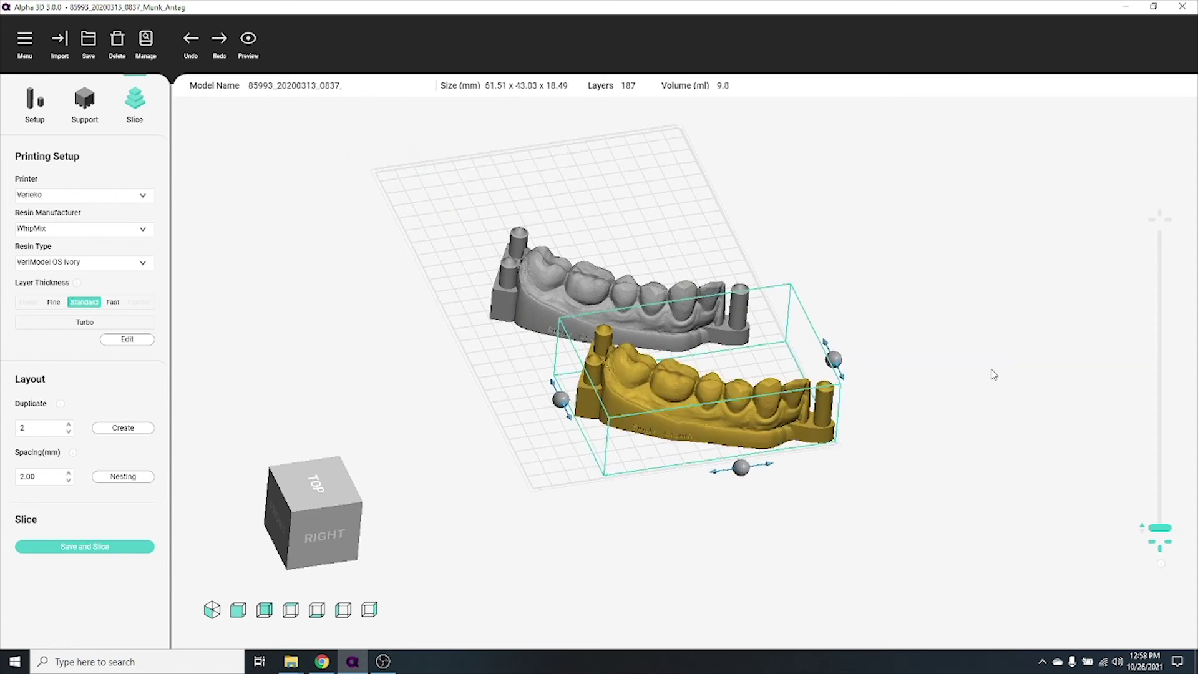
{"action": "key", "text": "Delete"}
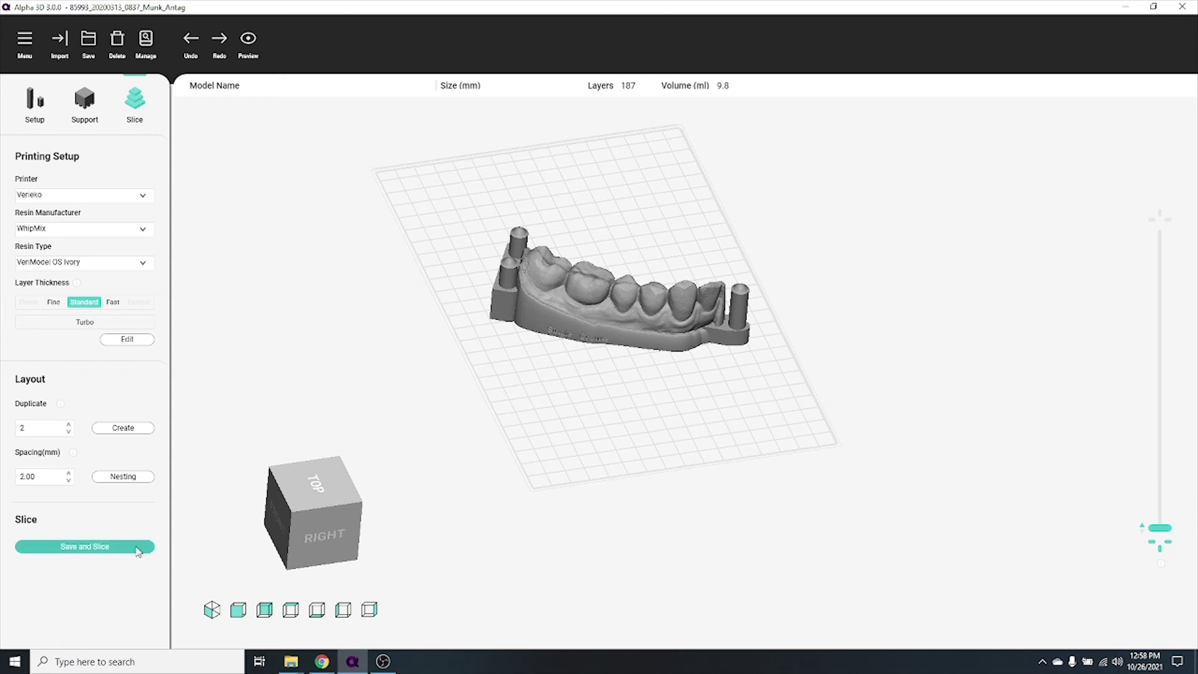
Slice and save the print job under the name 'Test Print'
{"action": "left_click", "coordinate": [138, 547]}
{"action": "left_click", "coordinate": [138, 547]}
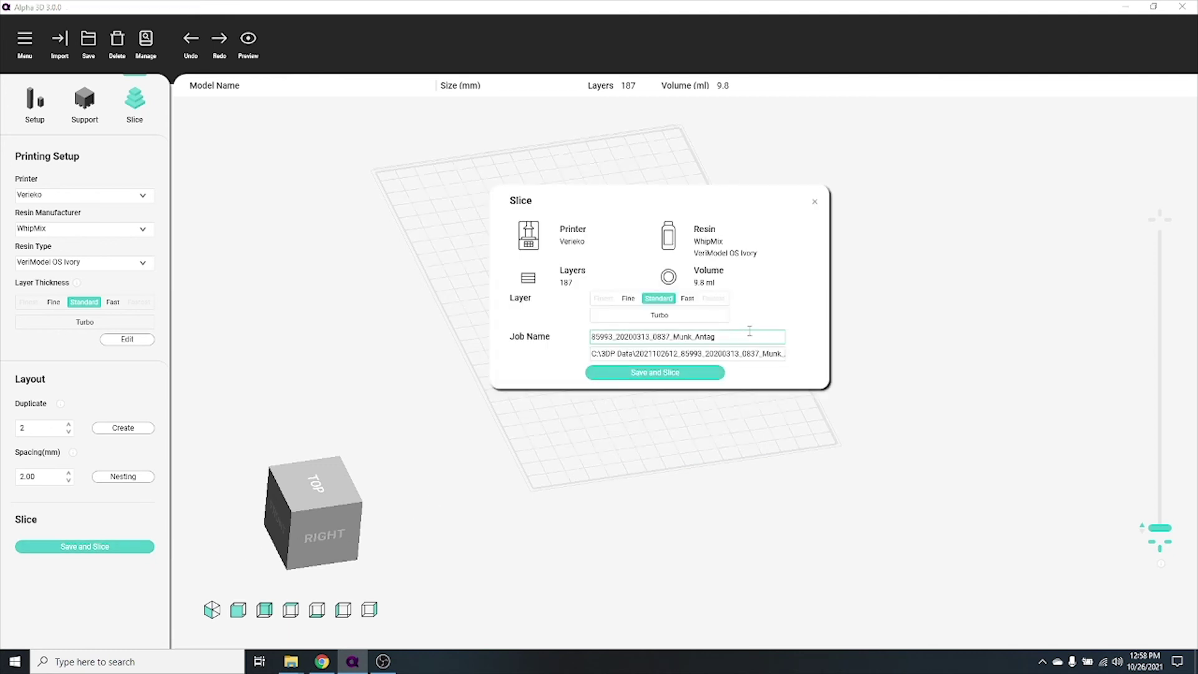
{"action": "left_click_drag", "start_coordinate": [721, 338], "coordinate": [582, 345]}
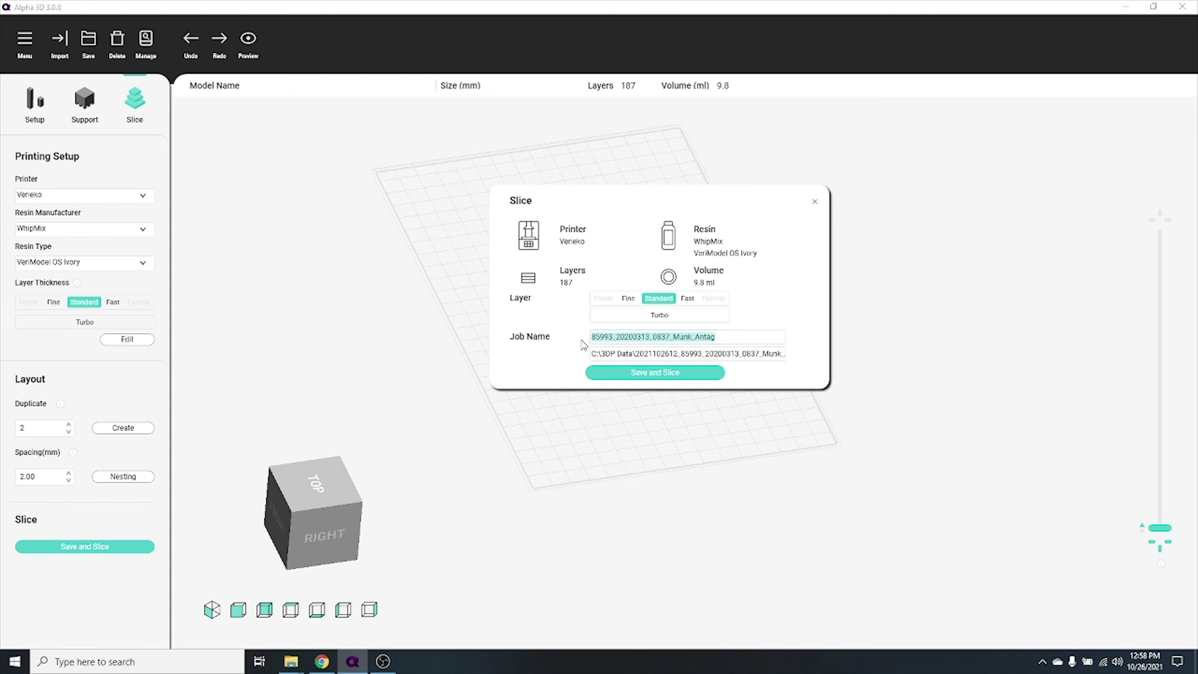
{"action": "type", "text": "Test"}
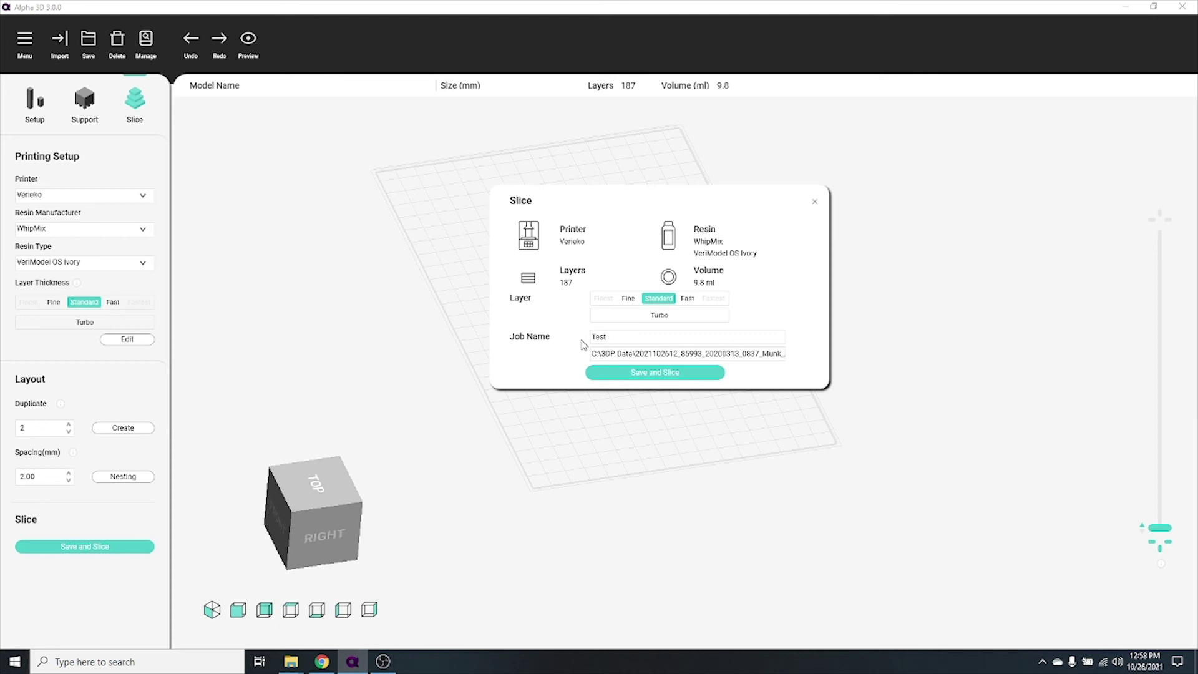
{"action": "type", "text": " Print"}
{"action": "left_click_drag", "start_coordinate": [596, 353], "coordinate": [797, 353]}
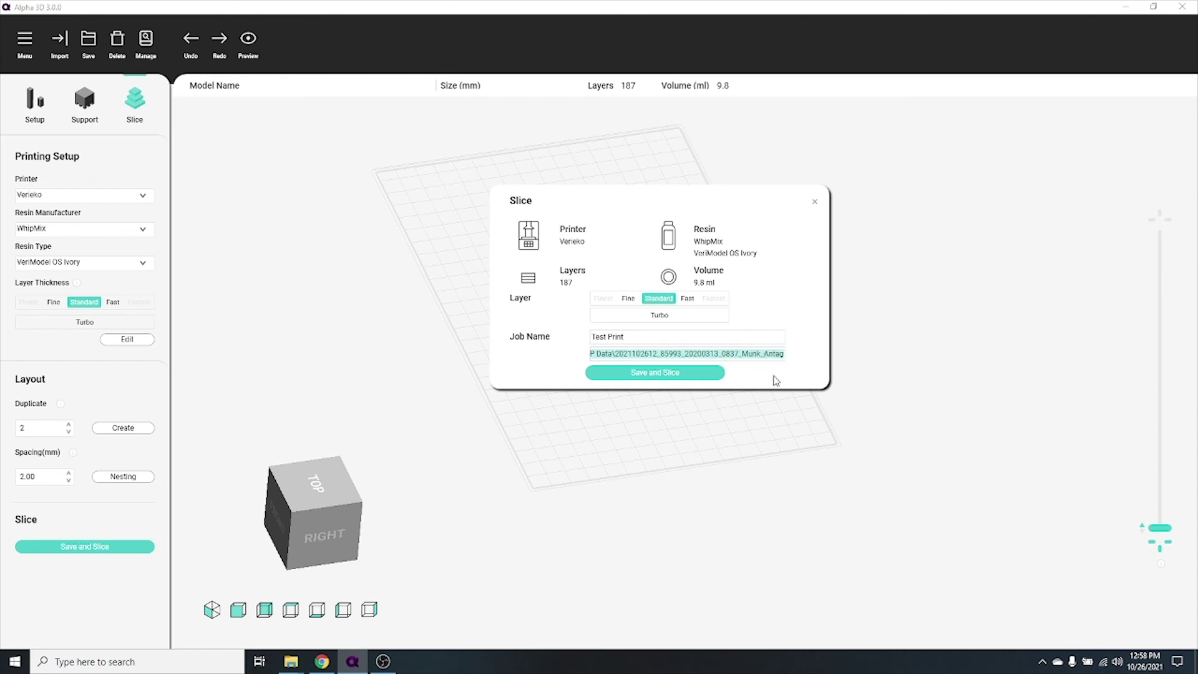
{"action": "left_click", "coordinate": [765, 354]}
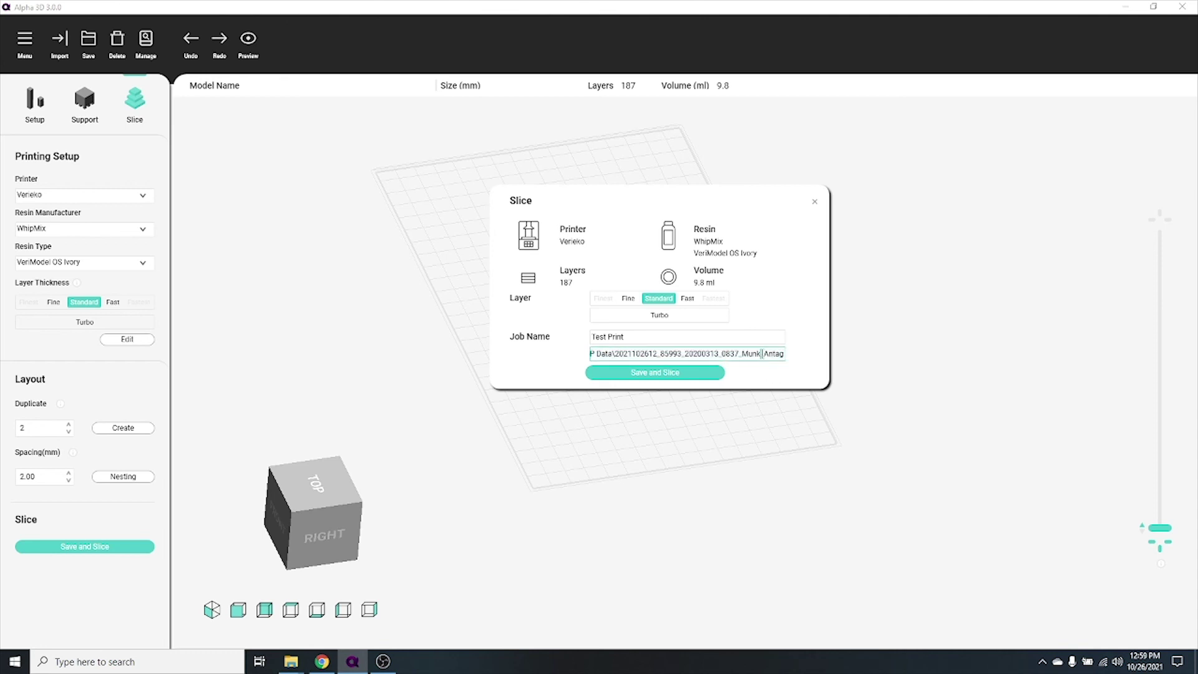
{"action": "left_click", "coordinate": [667, 373]}
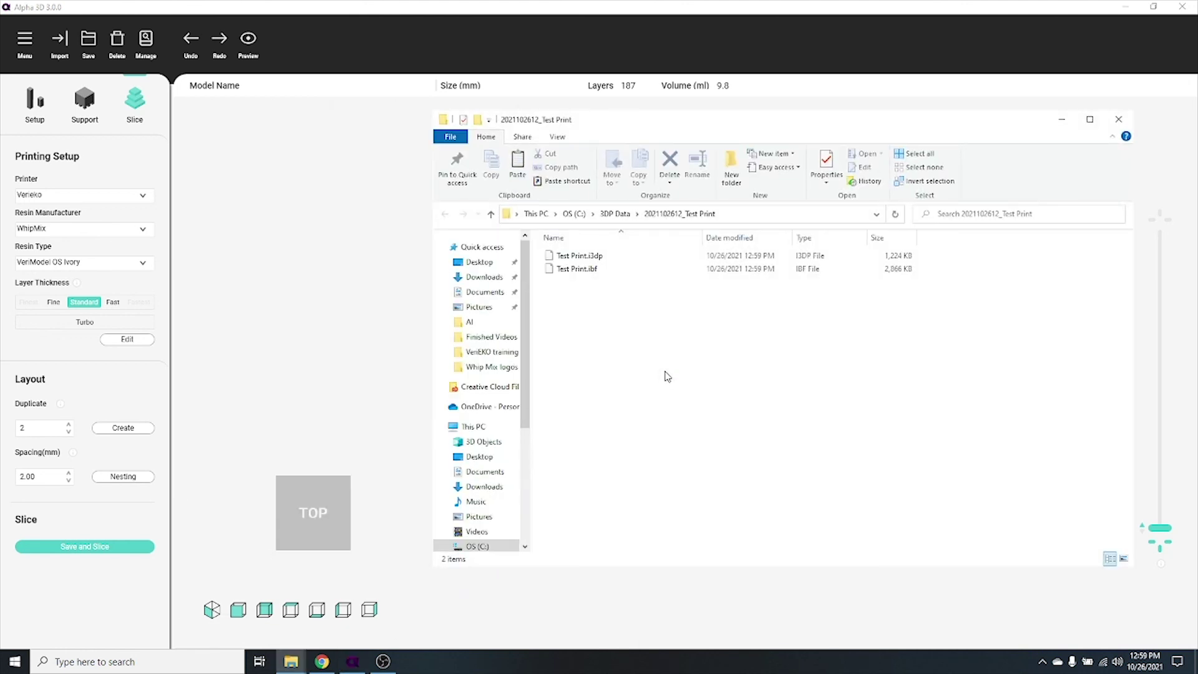
Check the Test Print.ibf and Test Print.i3dp output files in the job folder
{"action": "left_click", "coordinate": [592, 270]}
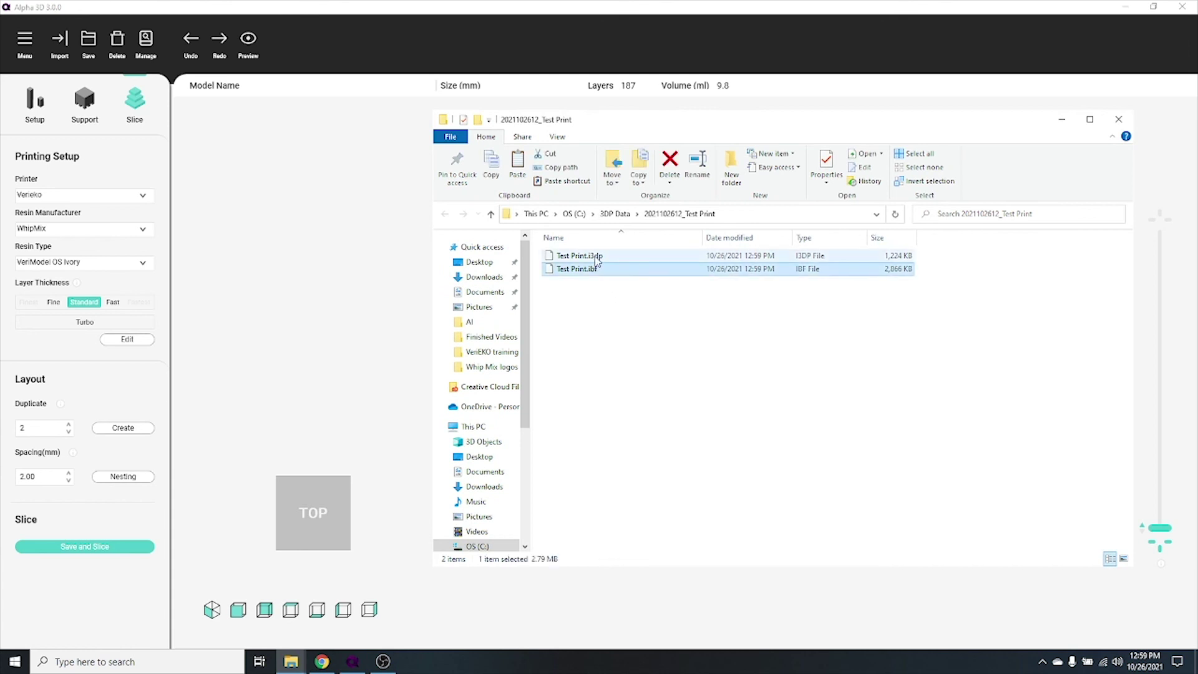
{"action": "left_click", "coordinate": [595, 257]}
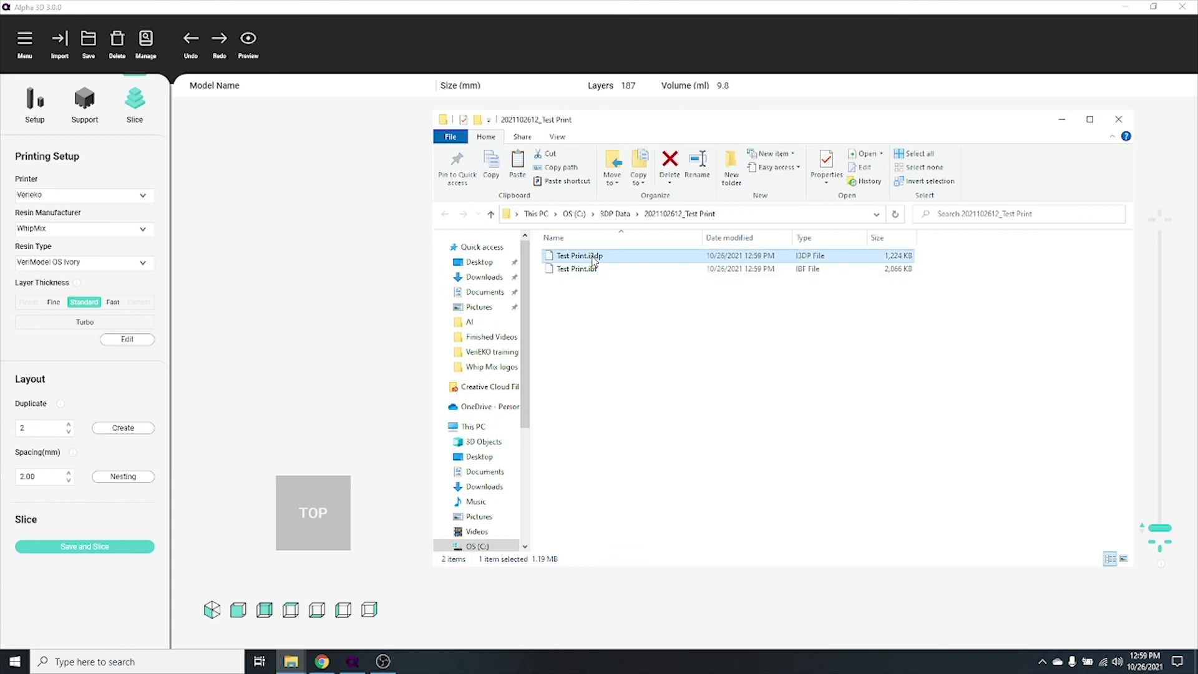